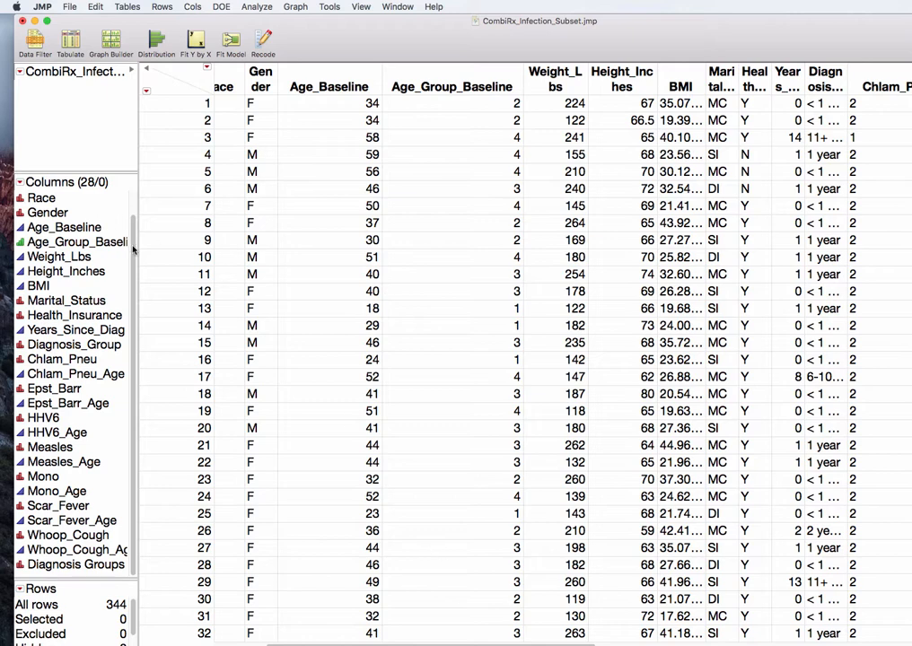
Run a Distribution analysis with the columns Ethnicity through Diagnosis_Group as the Y columns
scroll(133, 222, "up", 1)
scroll(133, 221, "up", 1)
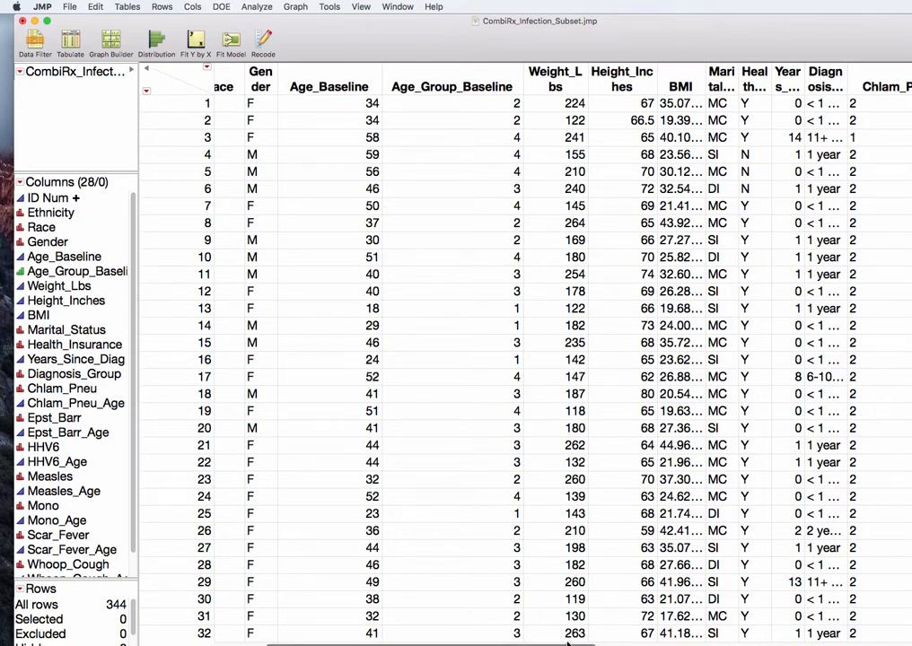
left_click_drag(567, 642, 440, 643)
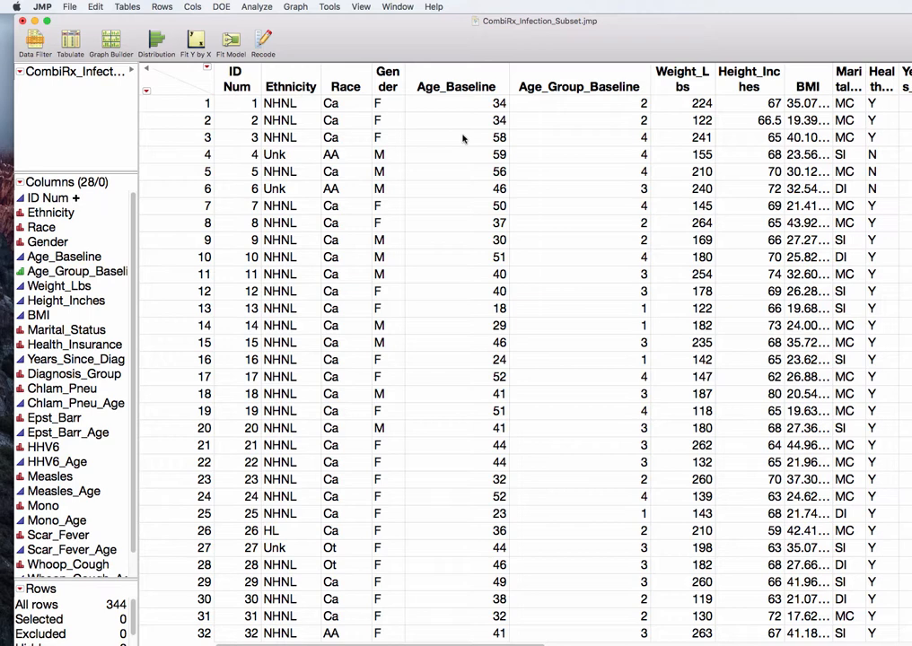
left_click(255, 7)
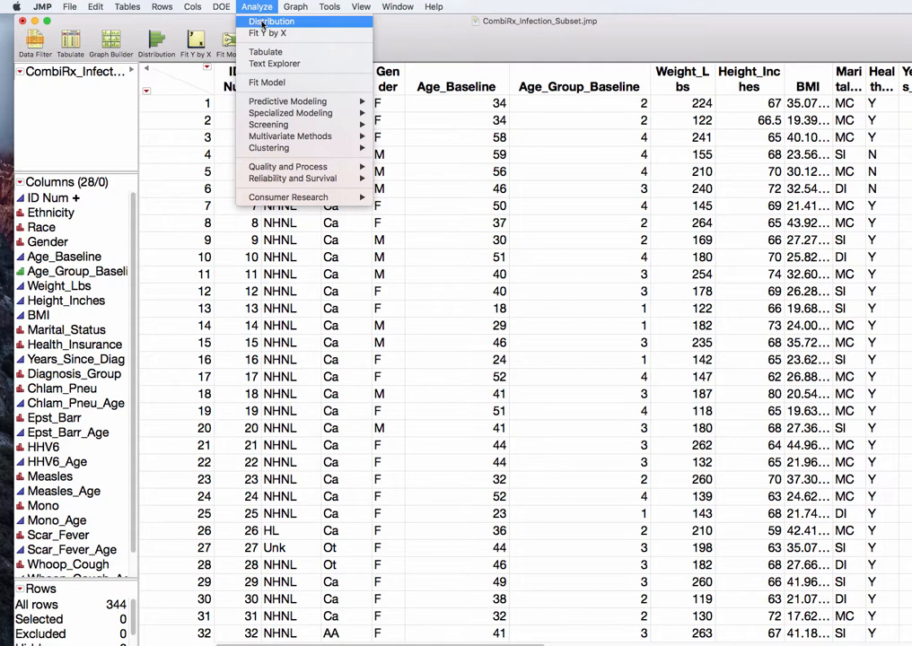
left_click(263, 23)
left_click(592, 190)
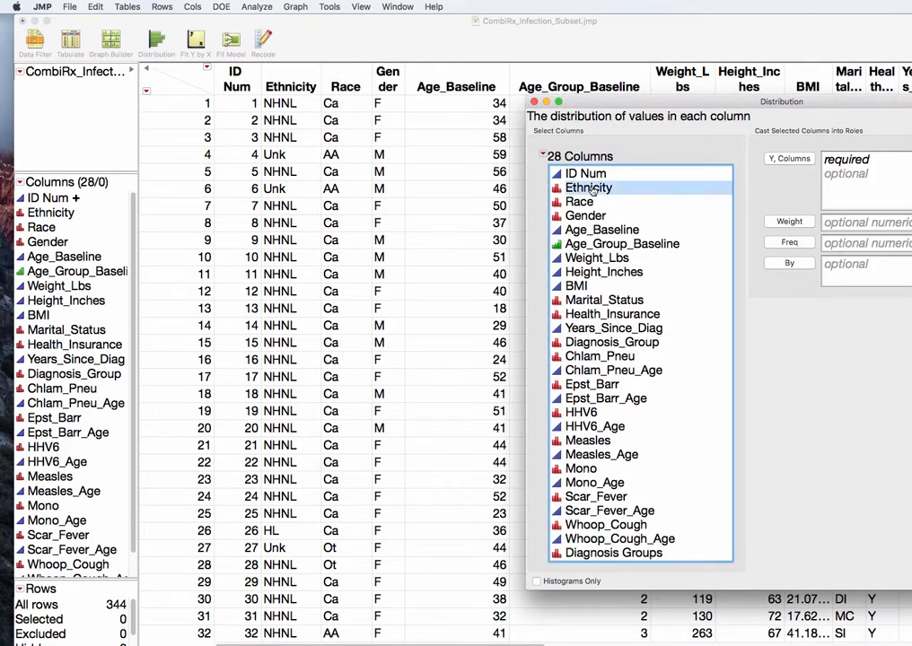
left_click(613, 330, "shift")
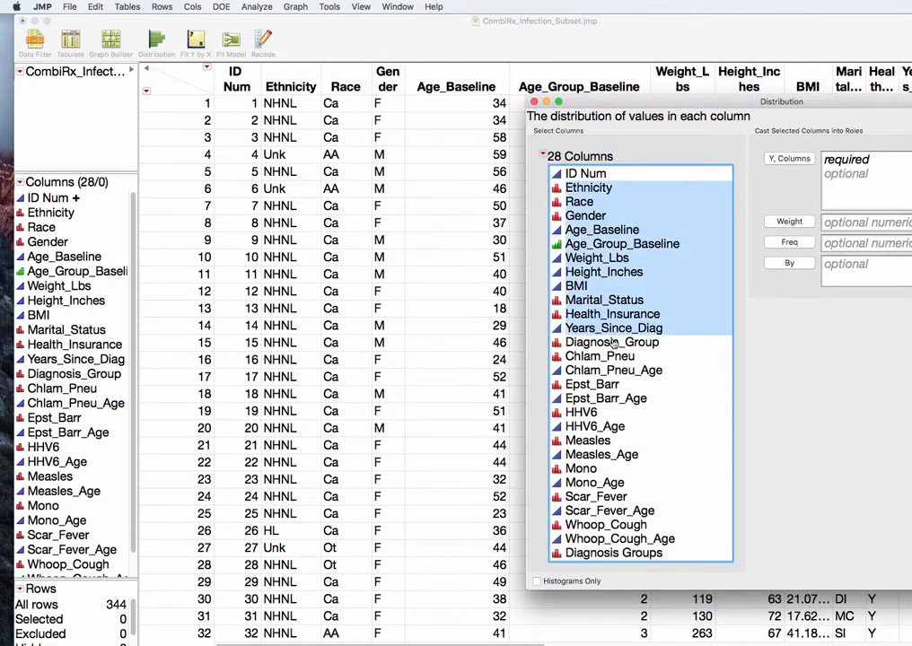
left_click(612, 343, "shift")
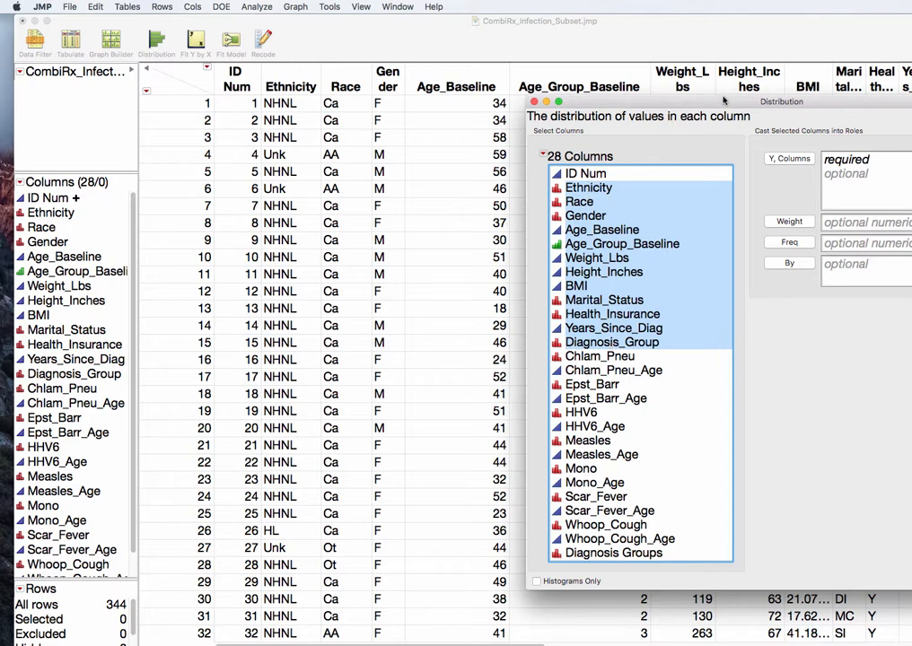
left_click_drag(727, 101, 550, 101)
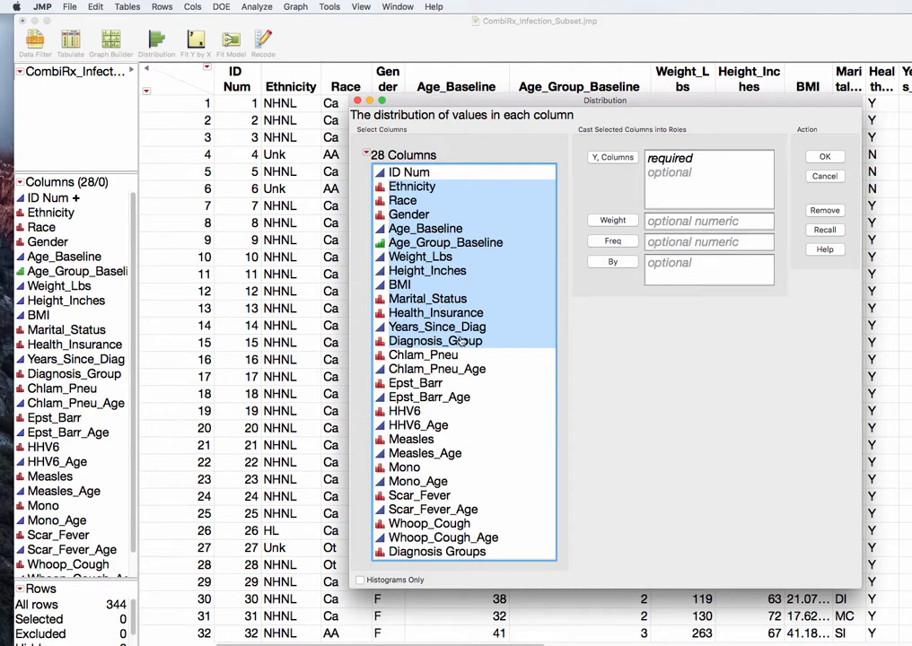
left_click(594, 159)
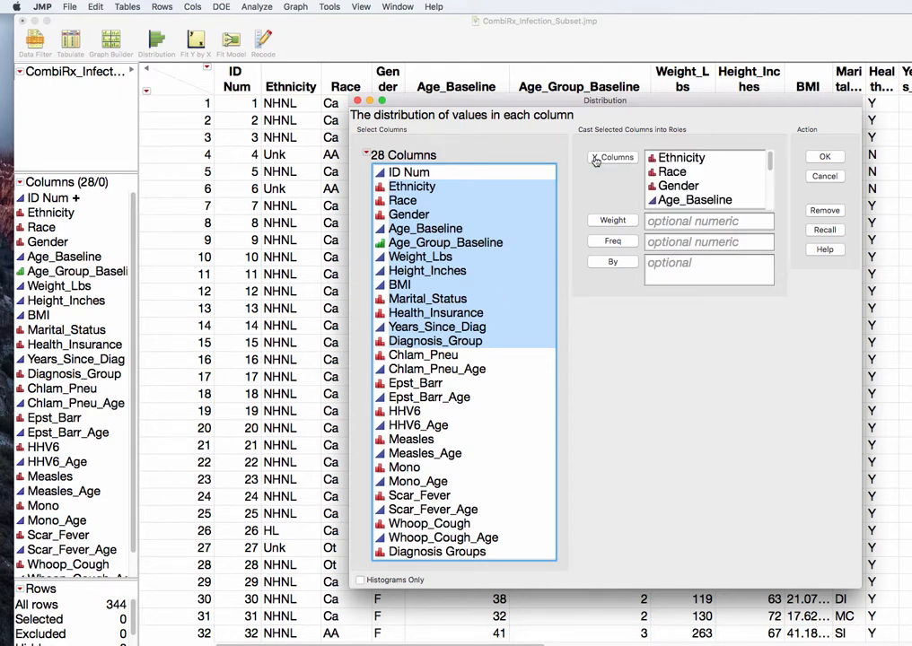
left_click(825, 158)
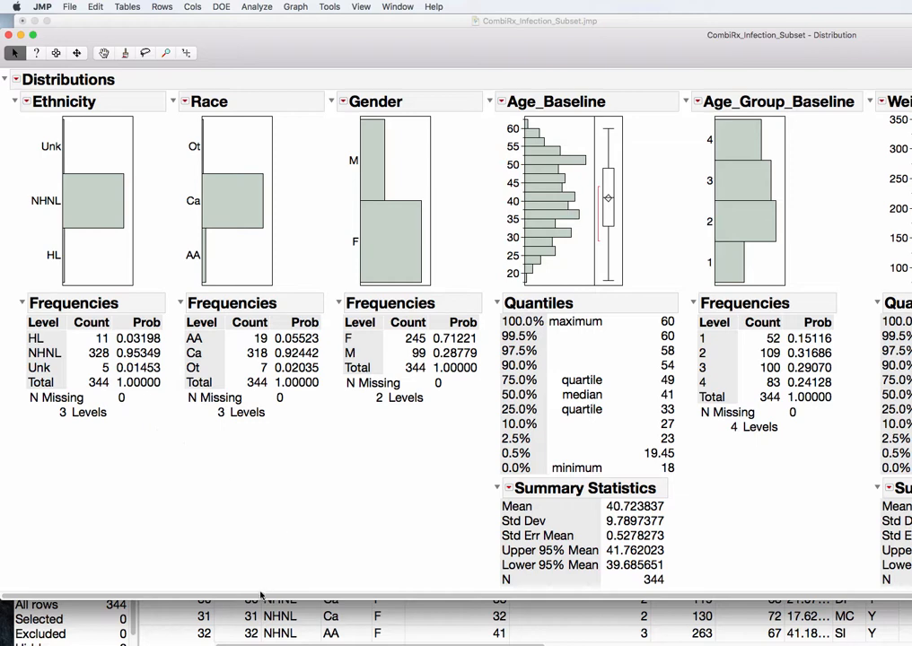
Examine the histograms and summary statistics for all variables from Ethnicity to Diagnosis_Group, and close the distribution report
left_click_drag(260, 597, 681, 601)
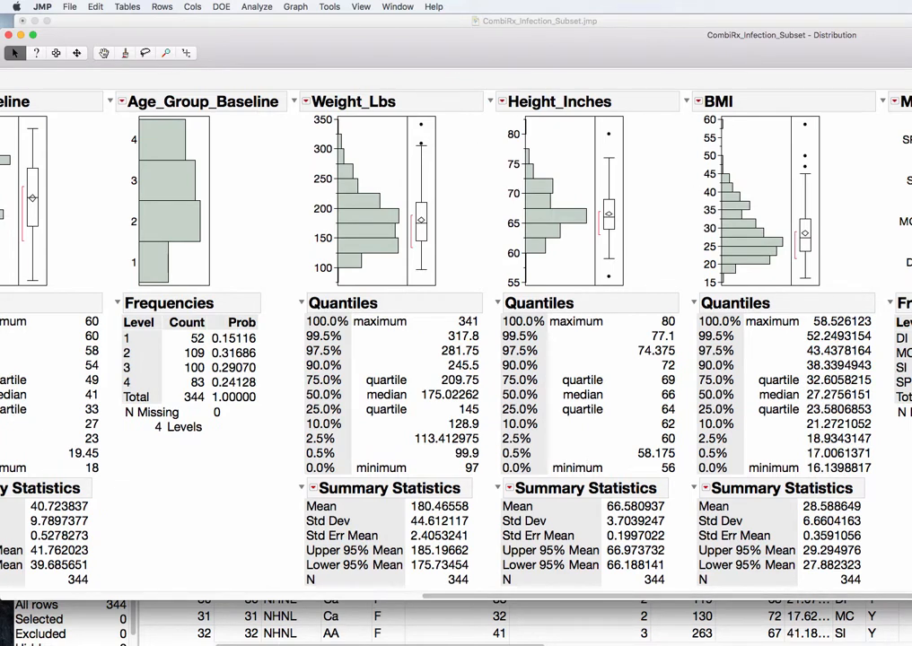
left_click_drag(784, 599, 350, 609)
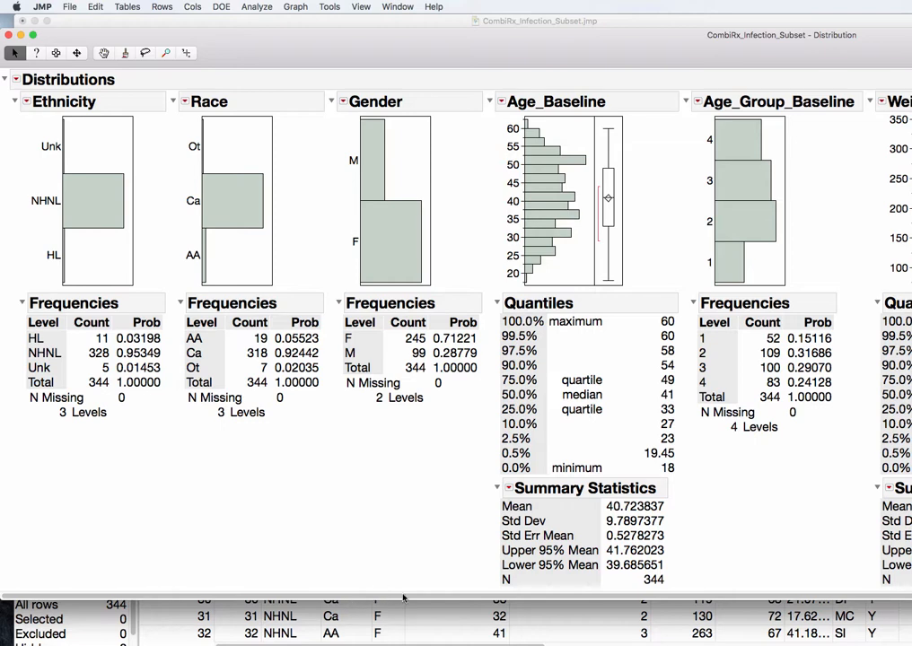
left_click_drag(403, 596, 602, 600)
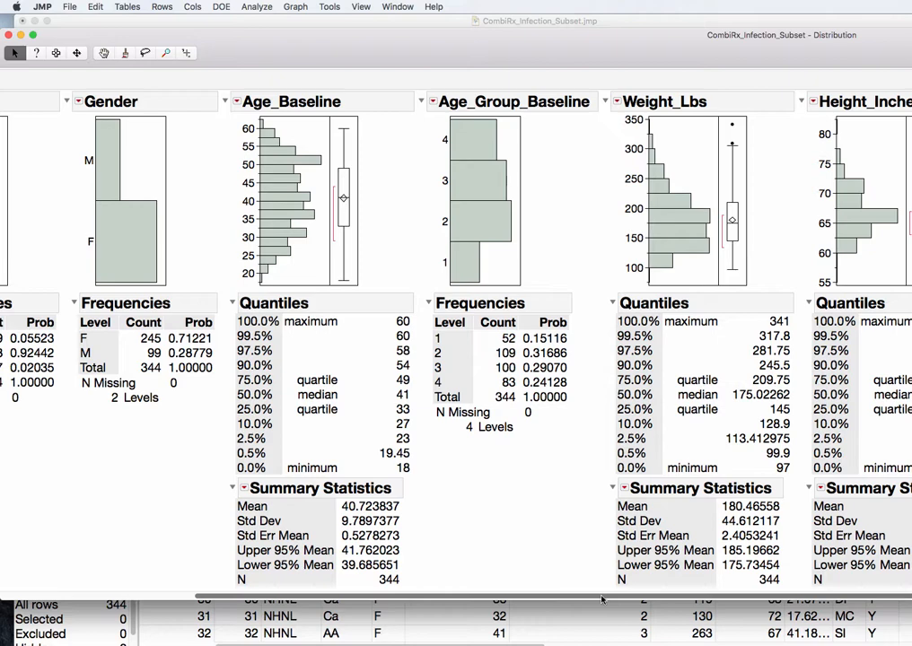
left_click_drag(601, 599, 776, 599)
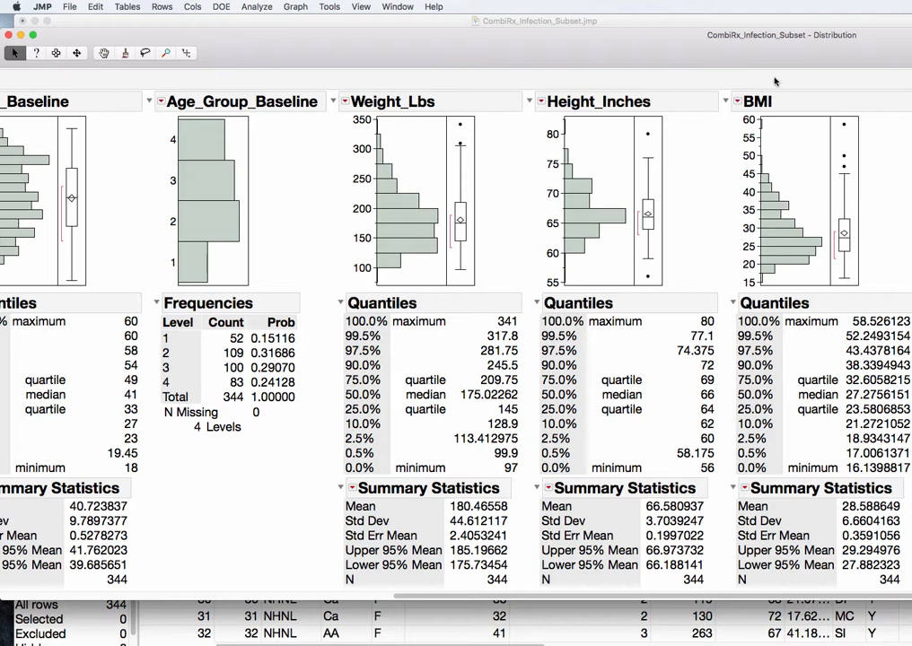
left_click_drag(911, 50, 303, 45)
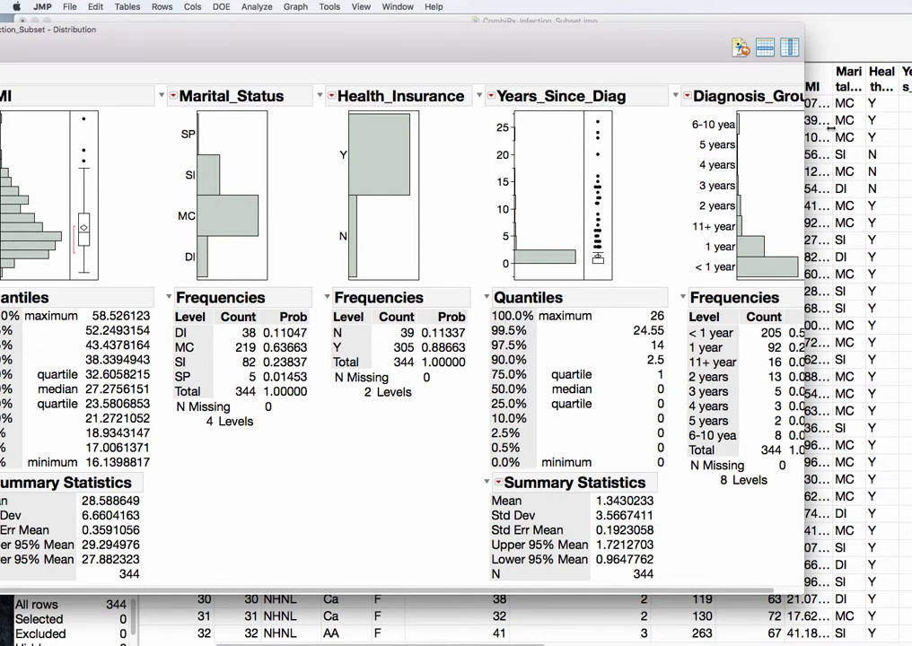
left_click_drag(835, 131, 874, 125)
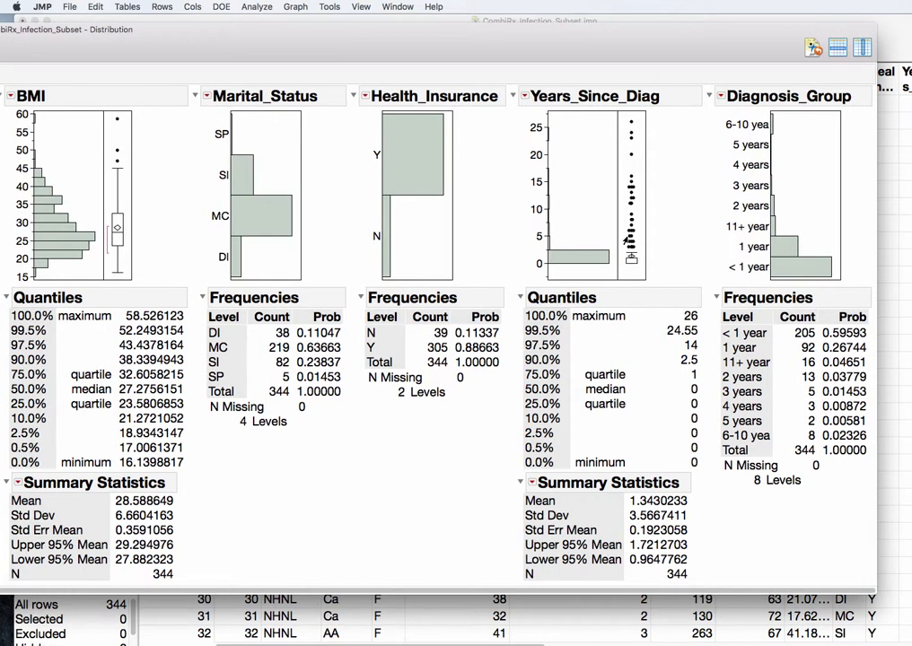
mouse_move(629, 239)
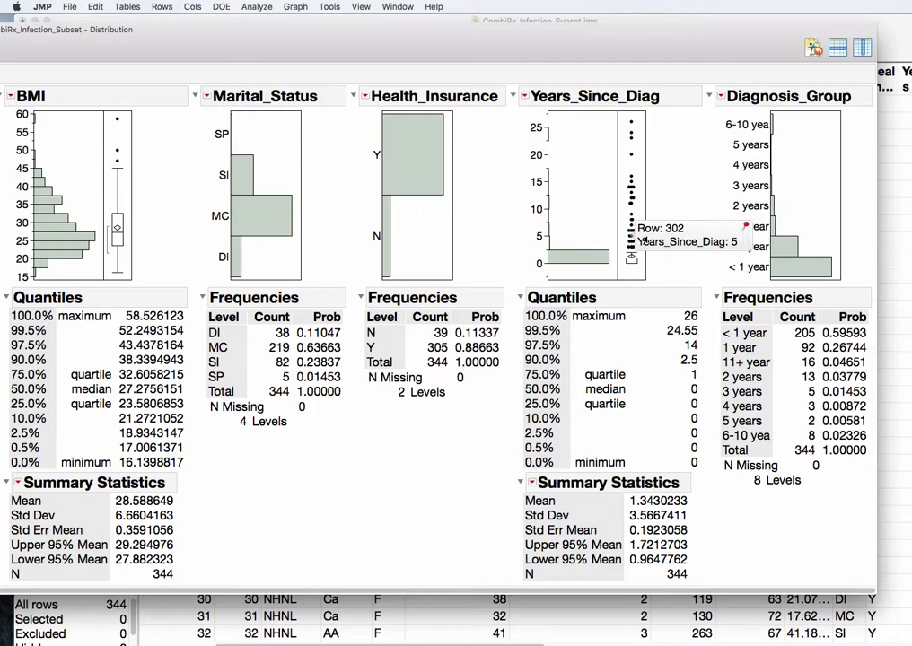
left_click_drag(153, 37, 791, 4)
left_click_drag(277, 46, 638, 51)
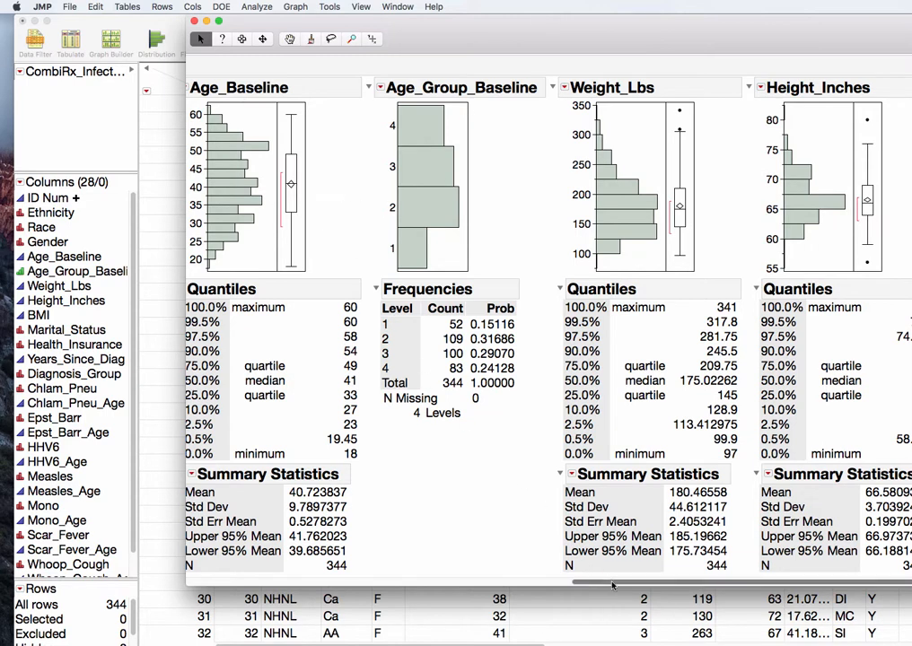
left_click_drag(605, 582, 549, 584)
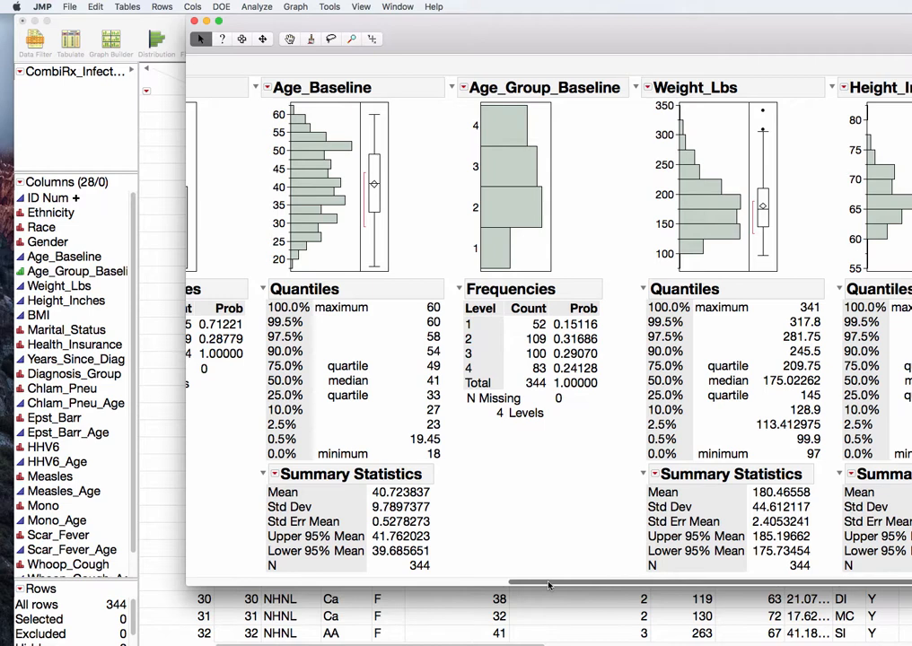
left_click(194, 21)
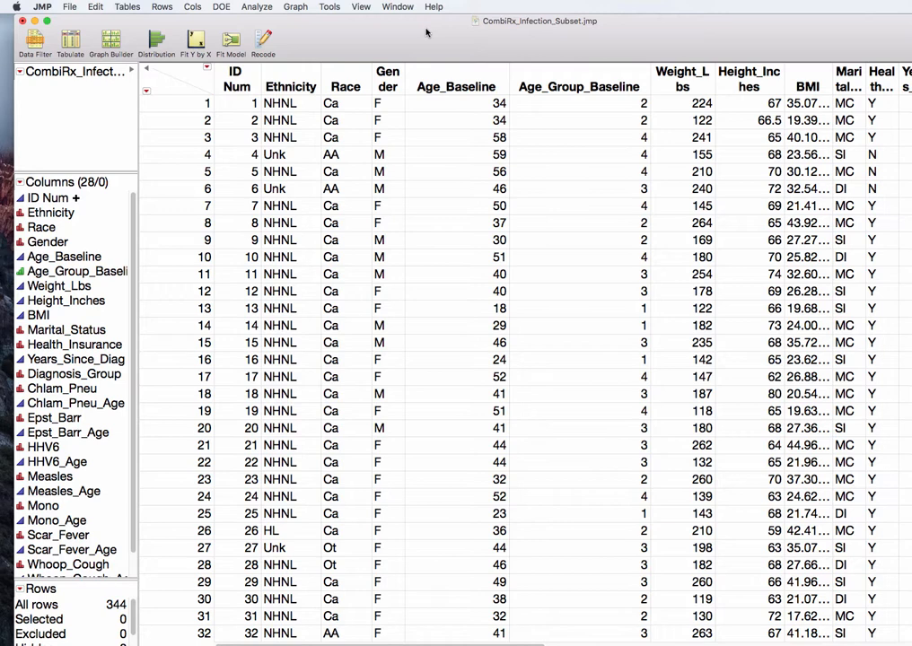
Run a Fit Y by X analysis with Age_Baseline as the response and Age_Group_Baseline as the factor
left_click(255, 8)
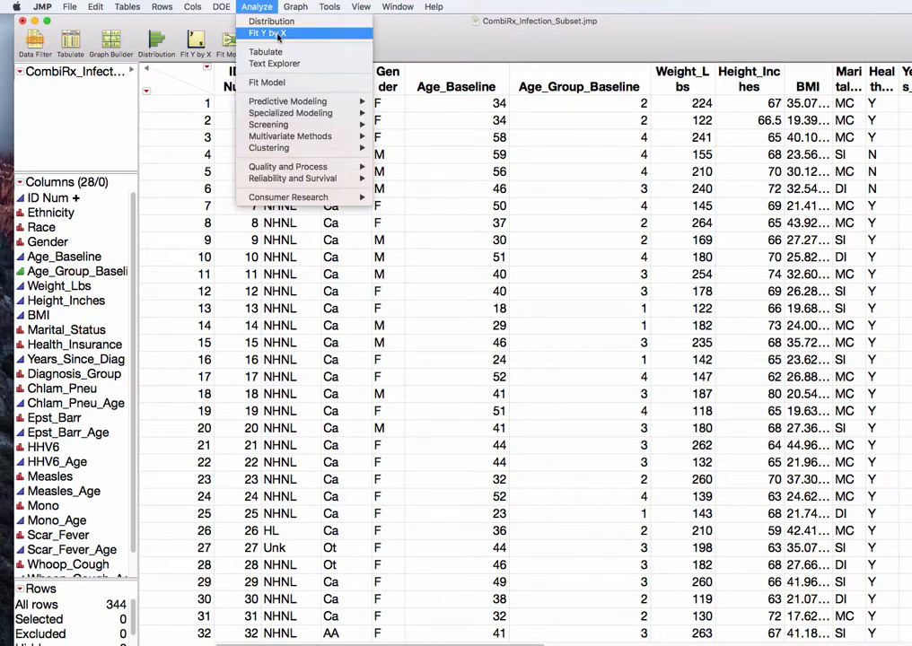
left_click(334, 37)
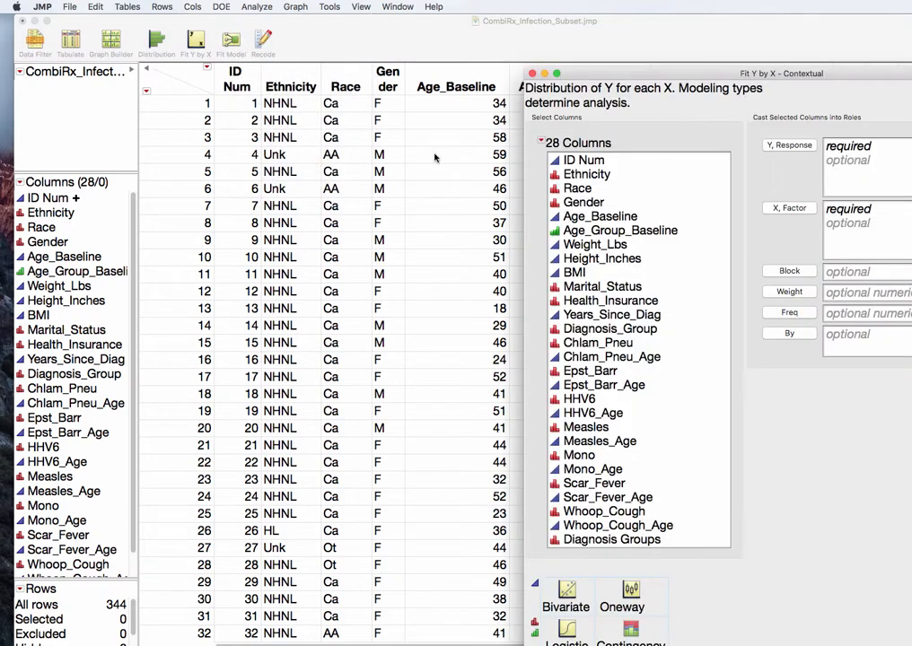
left_click(610, 232)
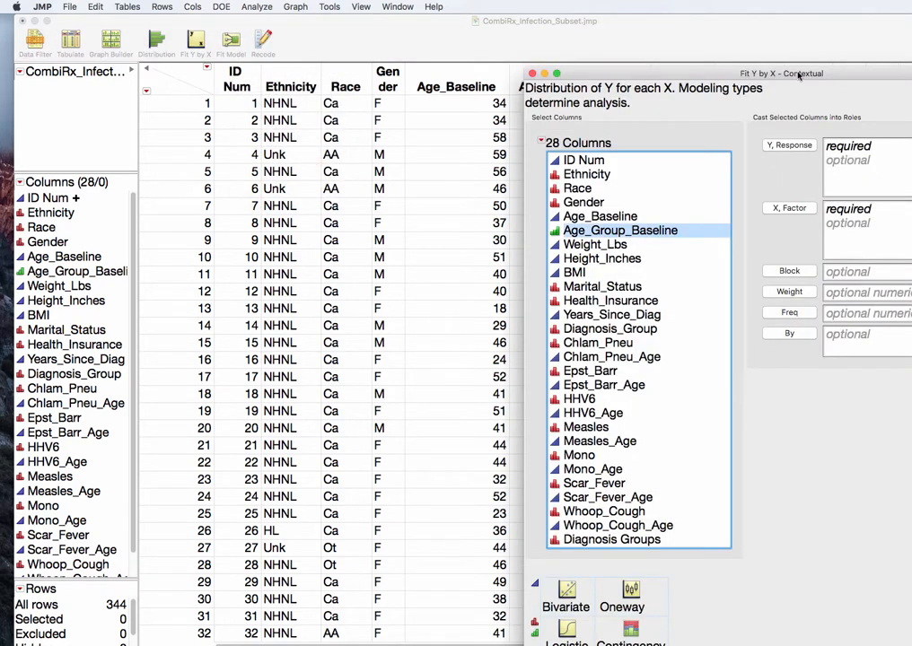
left_click_drag(805, 75, 457, 45)
left_click(459, 180)
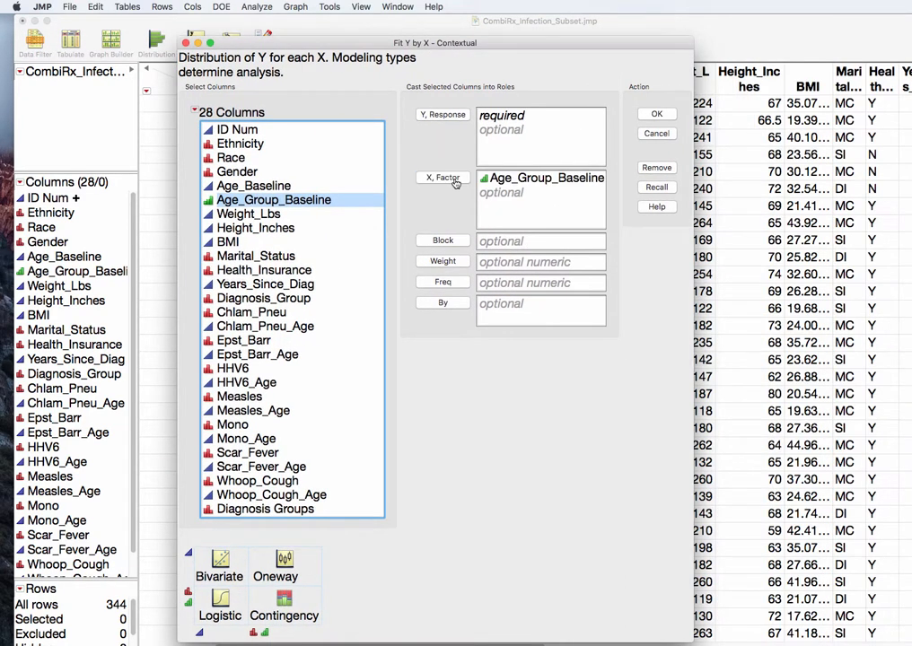
left_click(269, 184)
left_click(442, 115)
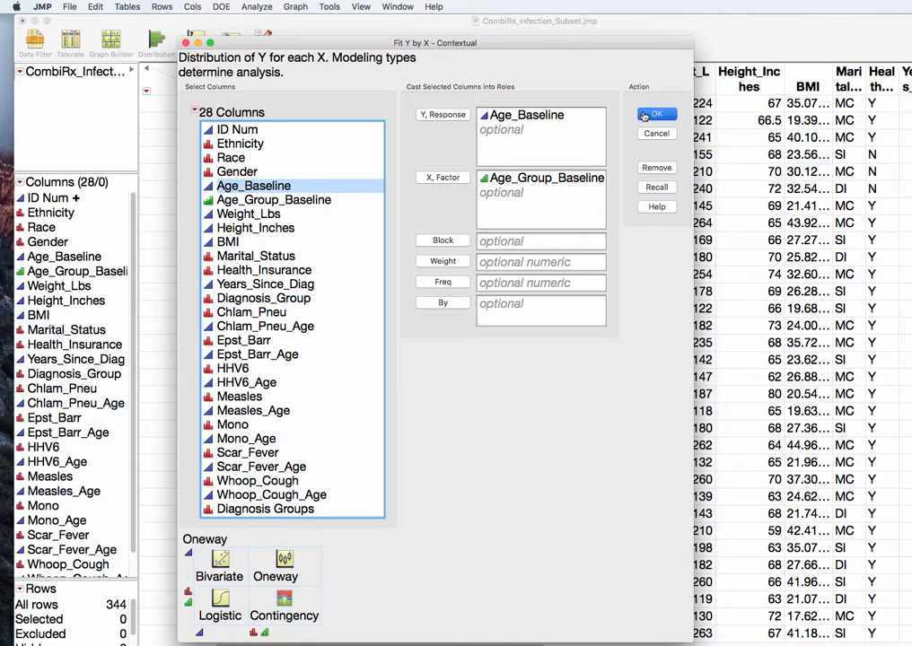
key("Return")
left_click_drag(184, 49, 338, 31)
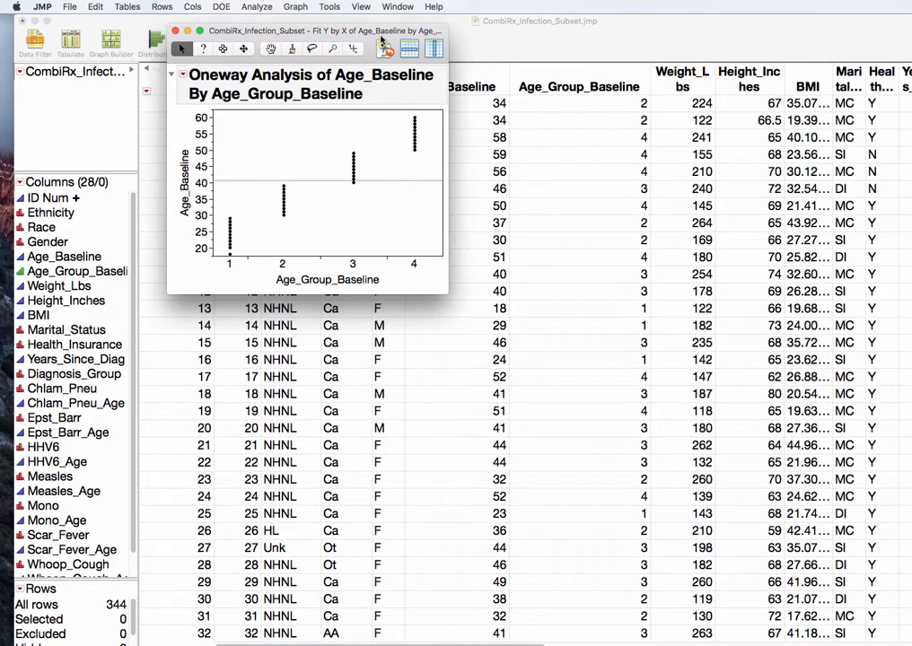
Add quantiles to the oneway analysis of Age_Baseline by Age_Group_Baseline and enlarge the report window
left_click(183, 77)
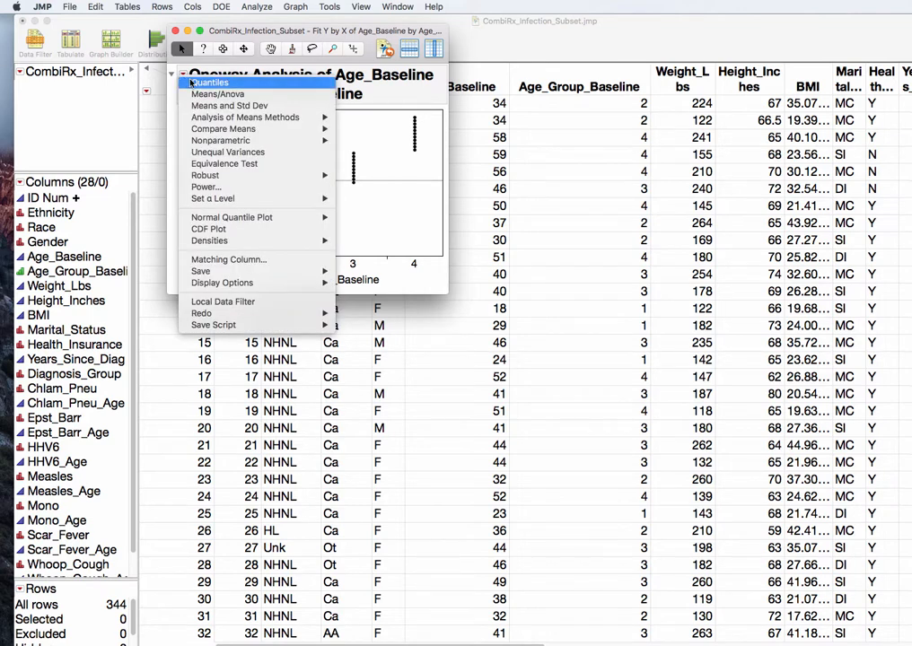
left_click(189, 83)
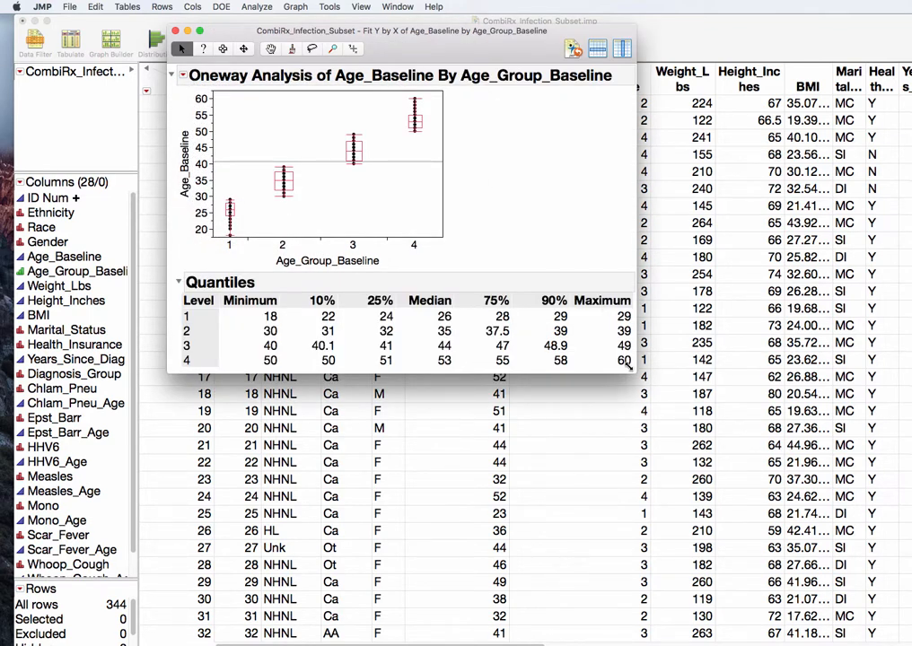
left_click_drag(636, 369, 719, 420)
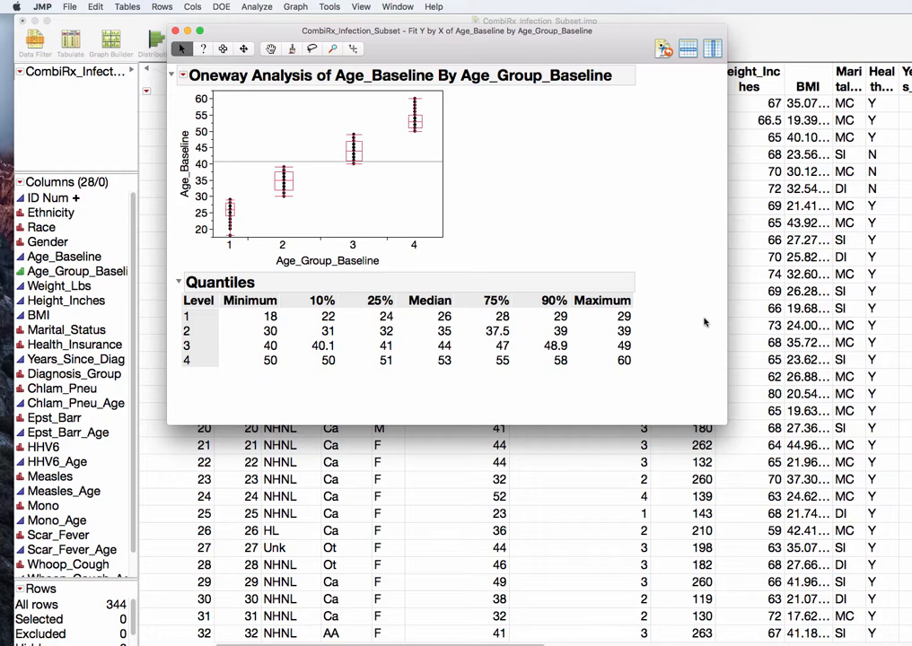
Read the minimum and maximum age of each Age_Group_Baseline level in the quantiles table, and close the report
mouse_move(704, 322)
left_mouse_down()
mouse_move(637, 306)
mouse_move(613, 311)
mouse_move(616, 320)
left_mouse_up()
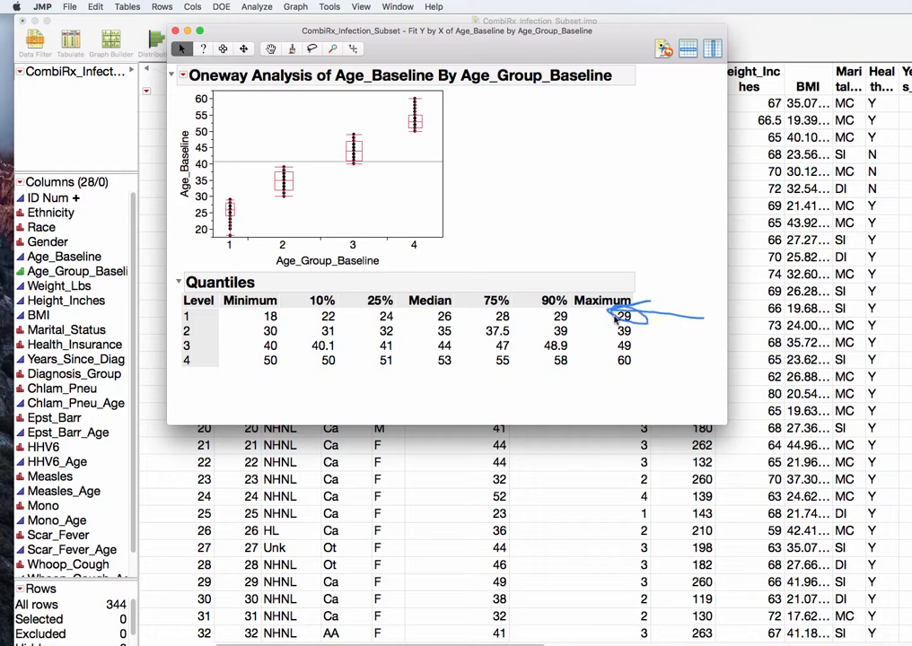
left_click_drag(199, 332, 258, 333)
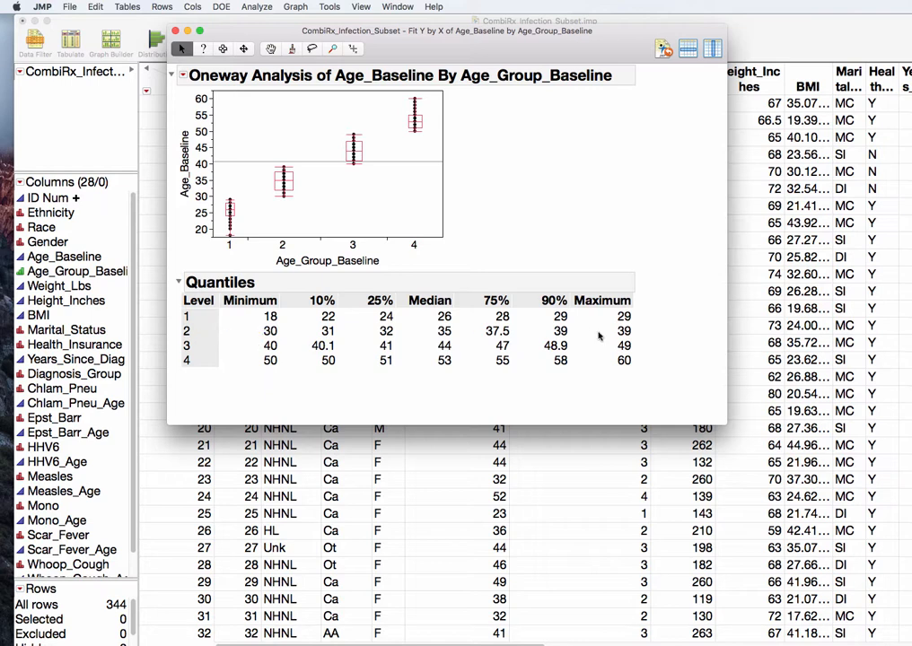
left_click_drag(684, 328, 633, 329)
left_click_drag(205, 348, 243, 350)
left_click_drag(671, 347, 634, 343)
left_click_drag(211, 361, 248, 370)
mouse_move(661, 363)
left_mouse_down()
mouse_move(653, 359)
mouse_move(666, 364)
left_mouse_up()
left_click(176, 32)
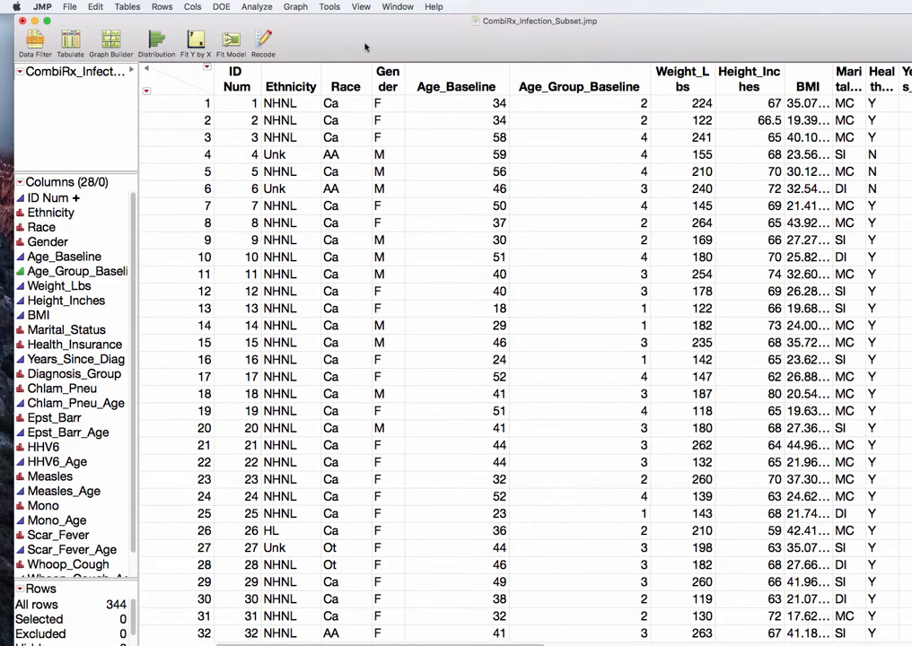
Open the column info of Age_Group_Baseline and add a Value Labels property to it
left_click(569, 70)
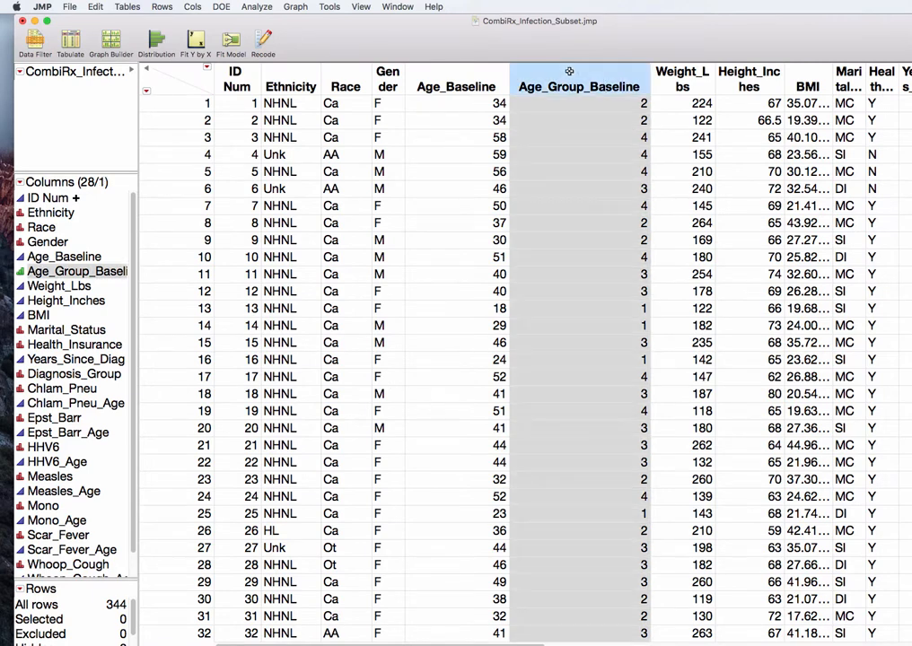
left_click(192, 7)
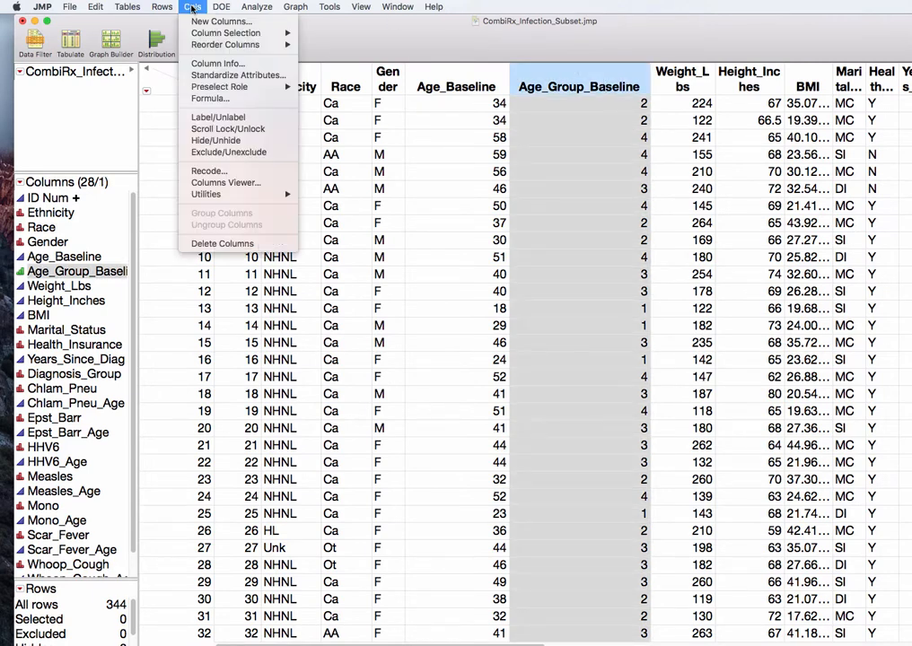
left_click(208, 67)
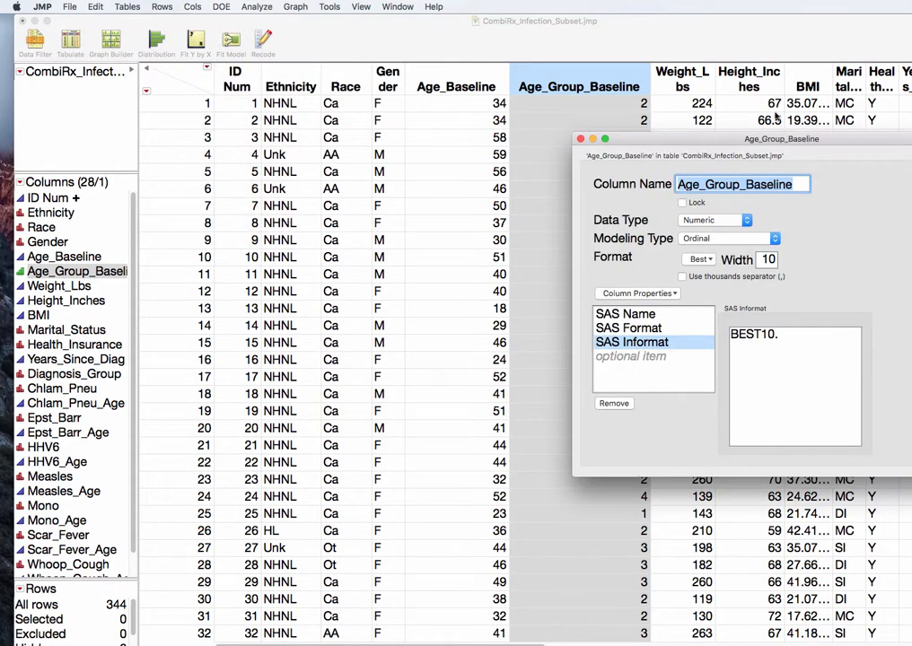
left_click_drag(709, 87, 299, 79)
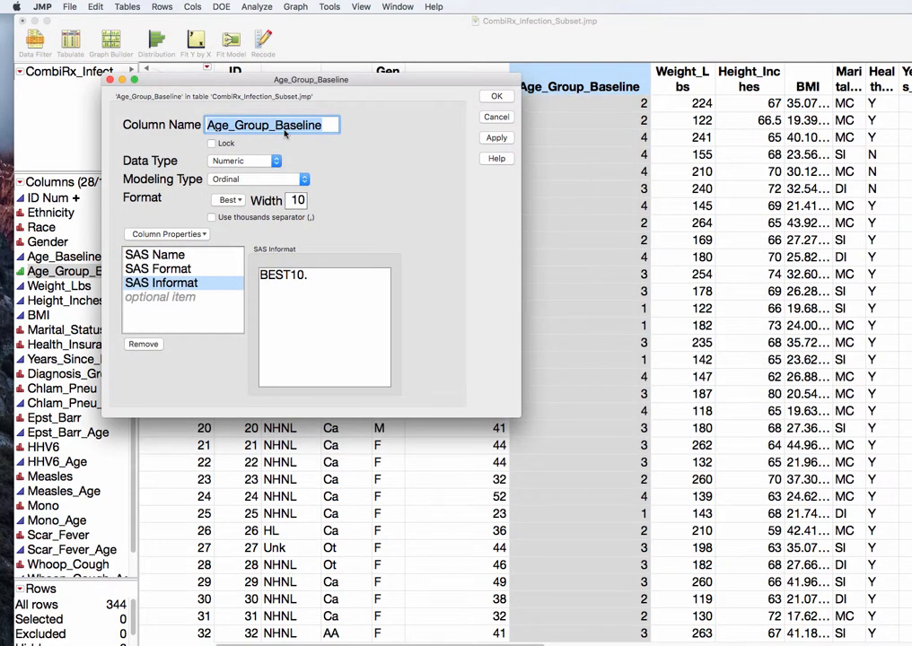
left_click(186, 234)
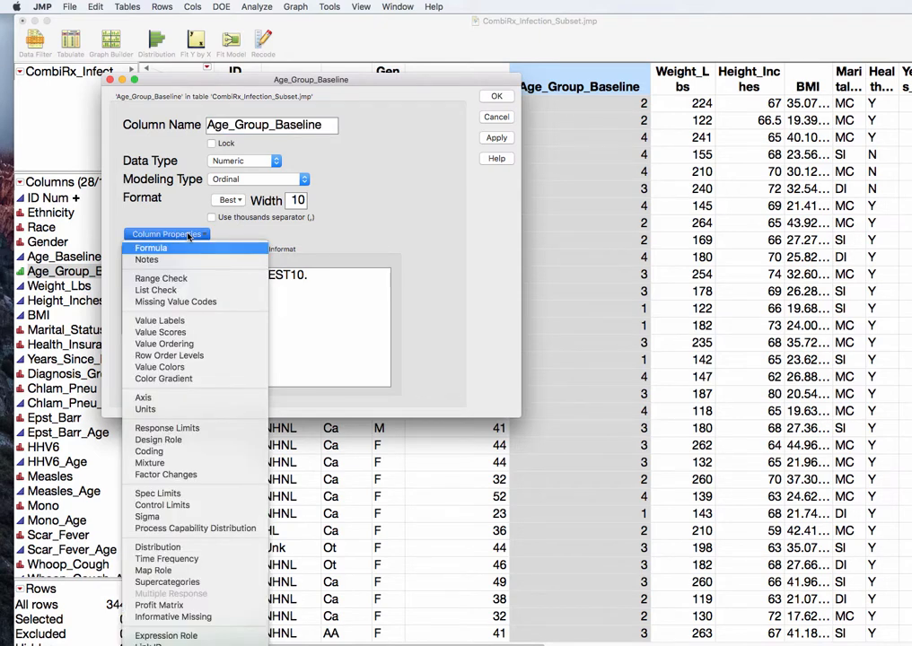
left_click(199, 322)
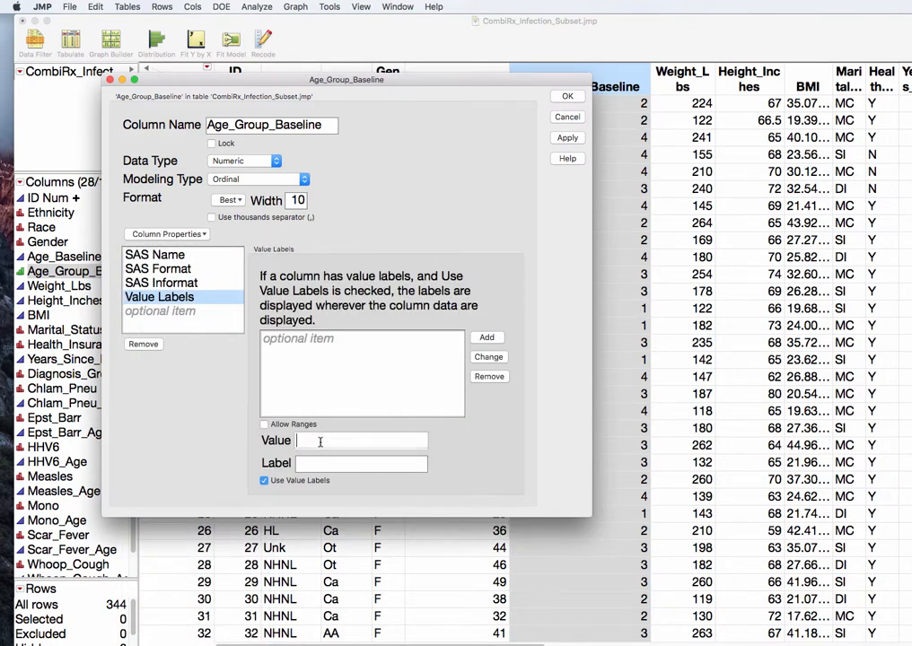
Add the value label 18-29 for value 1 of Age_Group_Baseline
left_click(319, 441)
type("1")
left_click(315, 462)
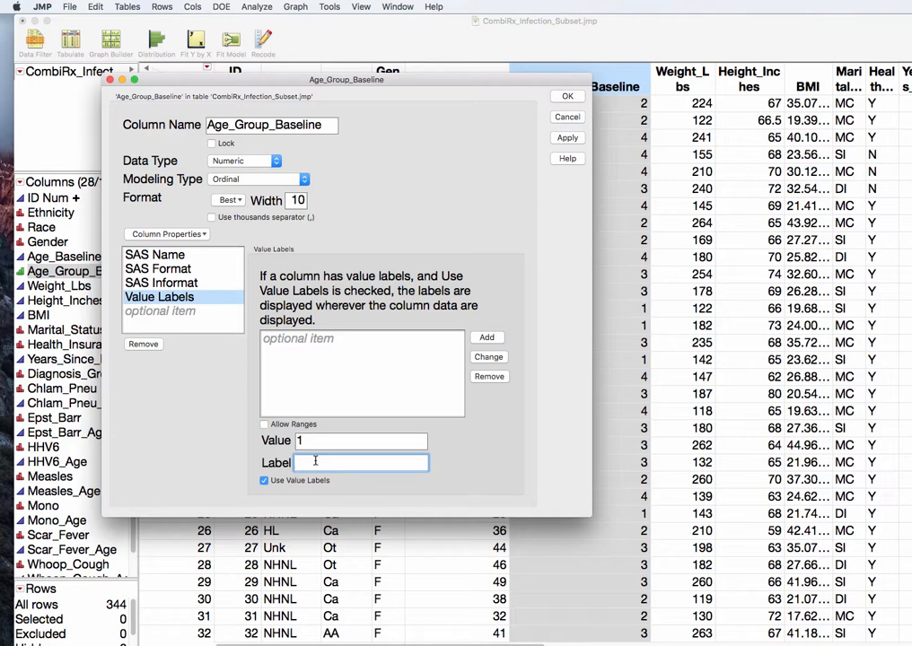
type("18-29")
left_click(490, 339)
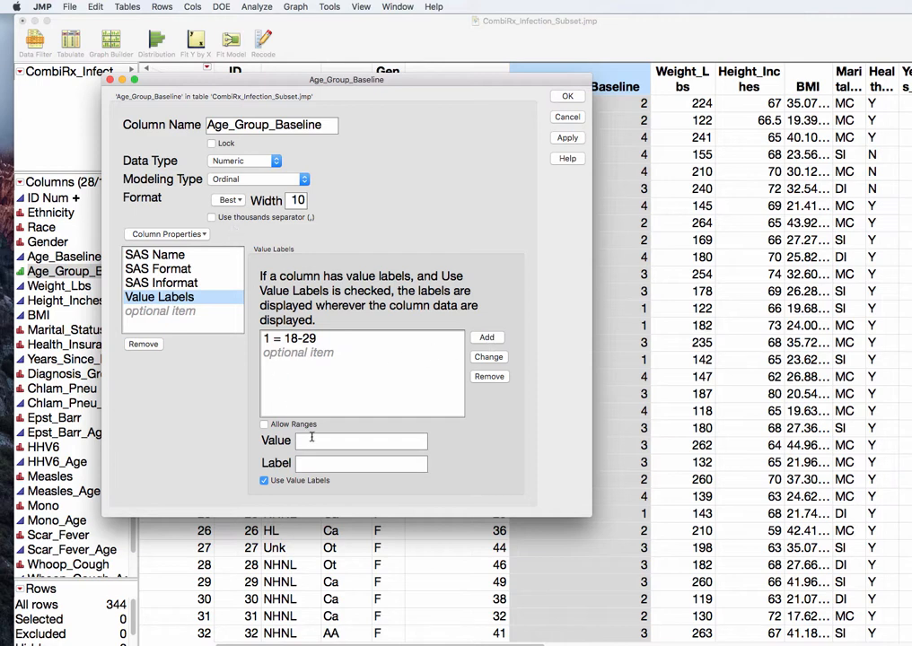
Add the value label 30-39 for value 2 of Age_Group_Baseline
left_click(363, 440)
type("2")
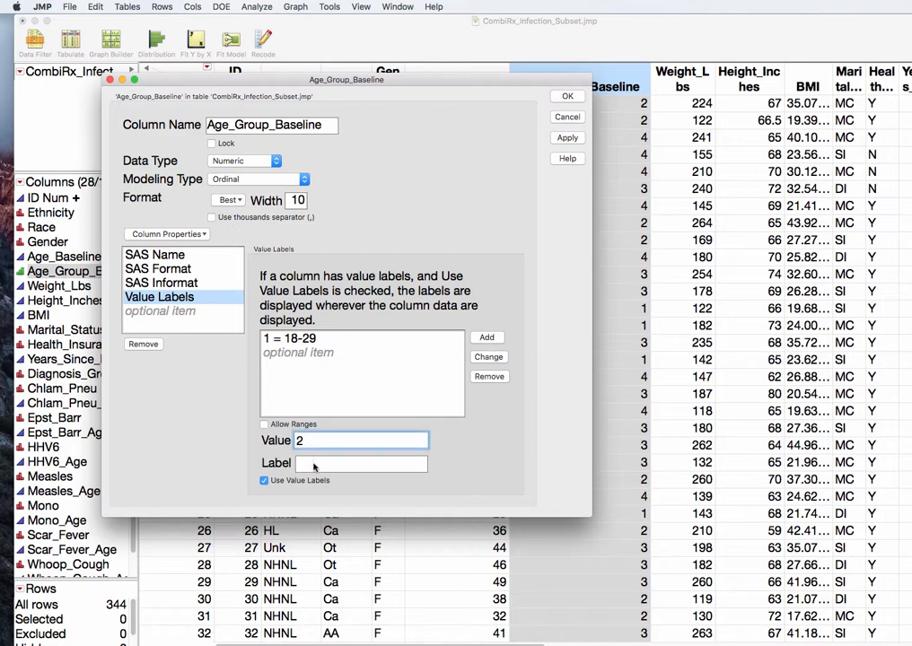
left_click(314, 463)
type("30-39")
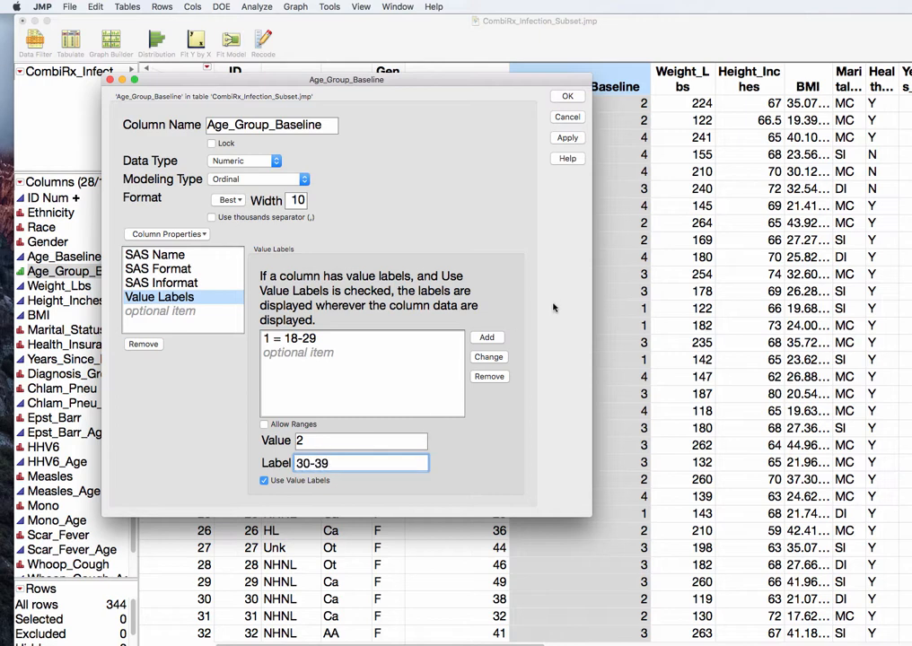
left_click(487, 338)
Add the value label 40-49 for value 3 of Age_Group_Baseline
left_click(342, 444)
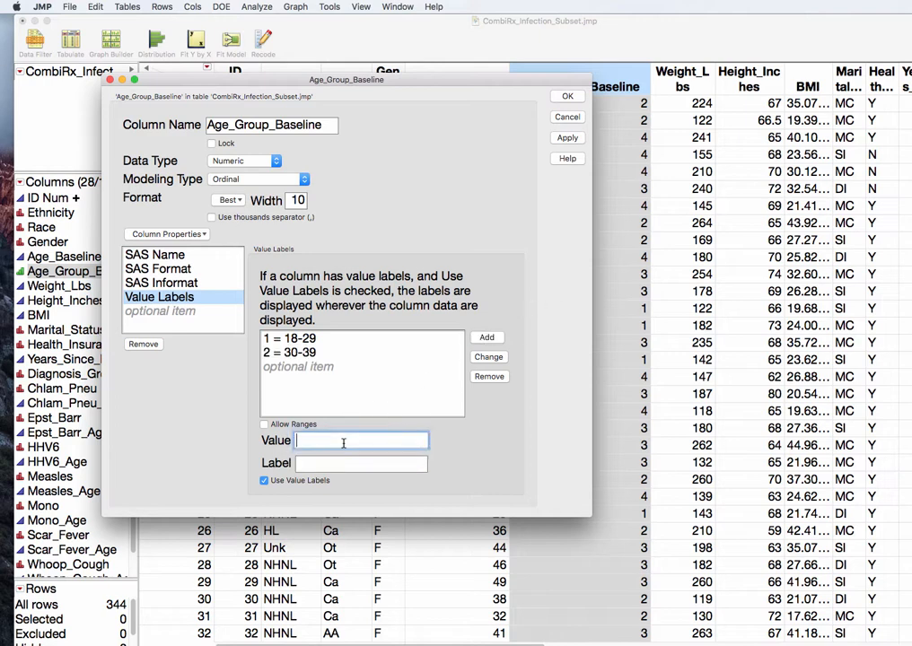
type("3")
left_click(329, 466)
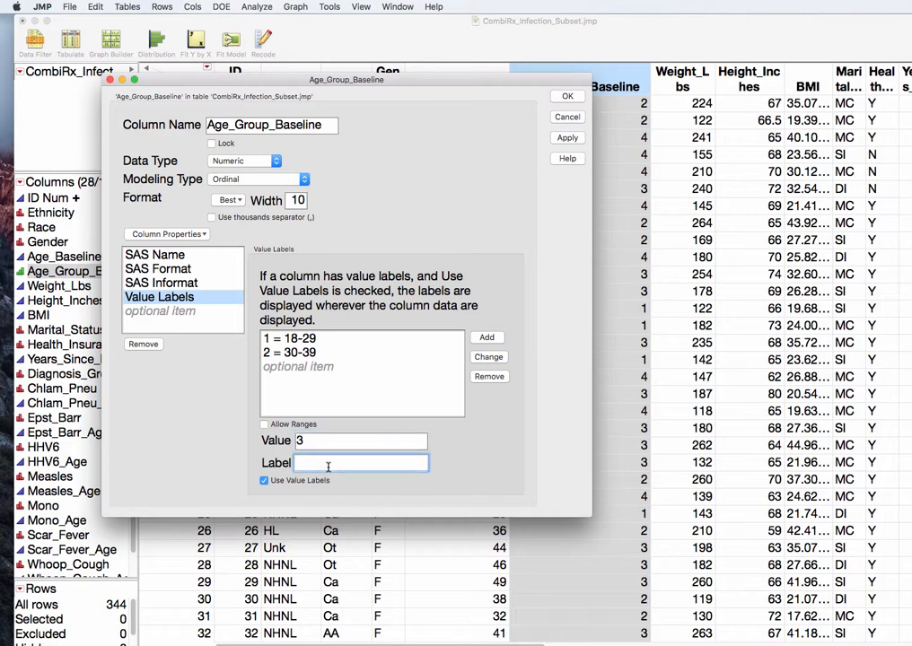
type("40-49")
left_click(486, 339)
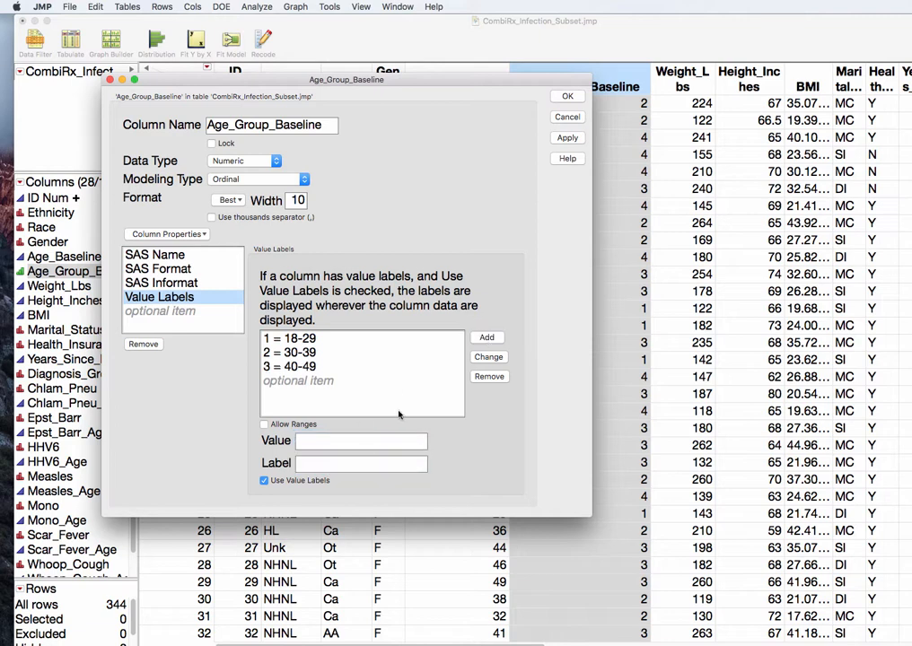
Add the value label 50-60 for value 4 of Age_Group_Baseline
left_click(342, 440)
type("4")
left_click(329, 465)
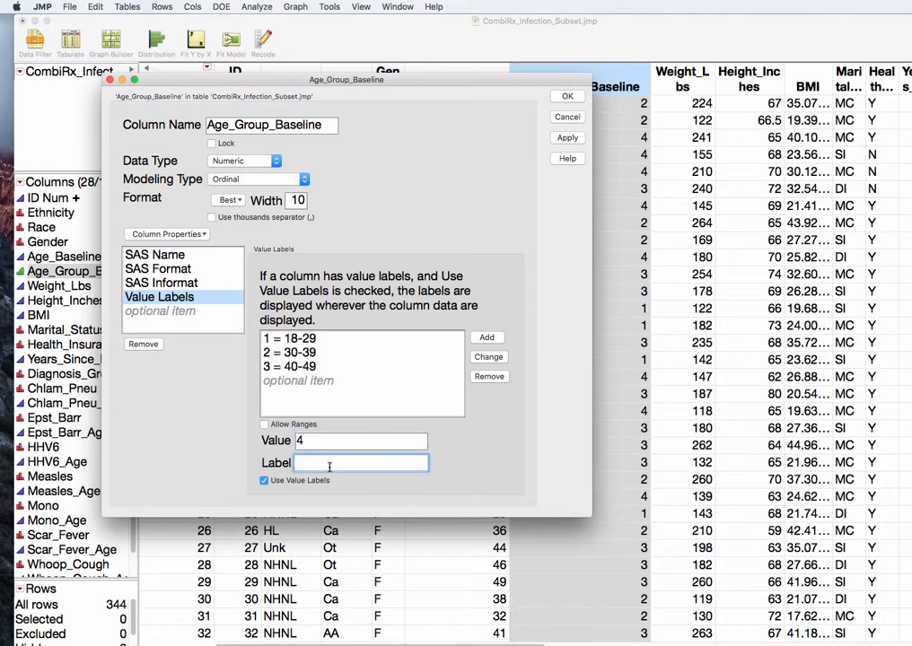
type("50-60")
left_click(487, 338)
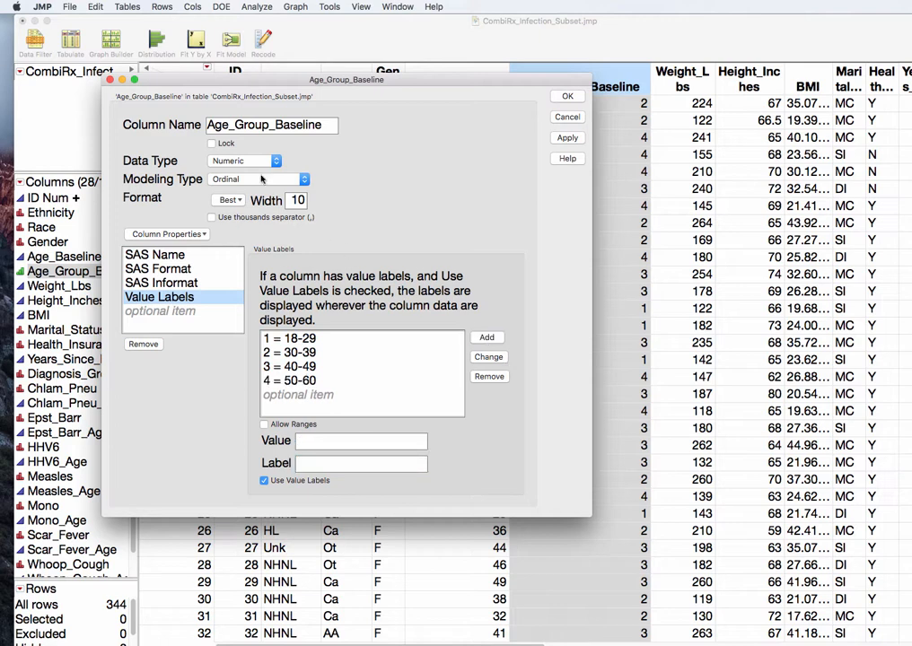
Set the data type of Age_Group_Baseline to Character, and apply the column changes to the data table
left_click(244, 162)
left_click(248, 172)
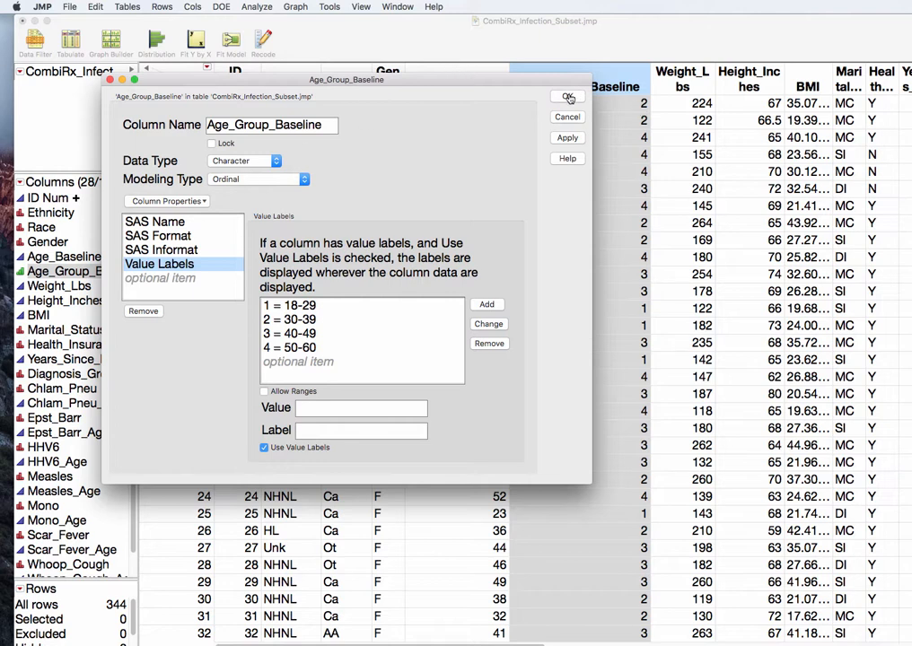
left_click_drag(536, 80, 442, 69)
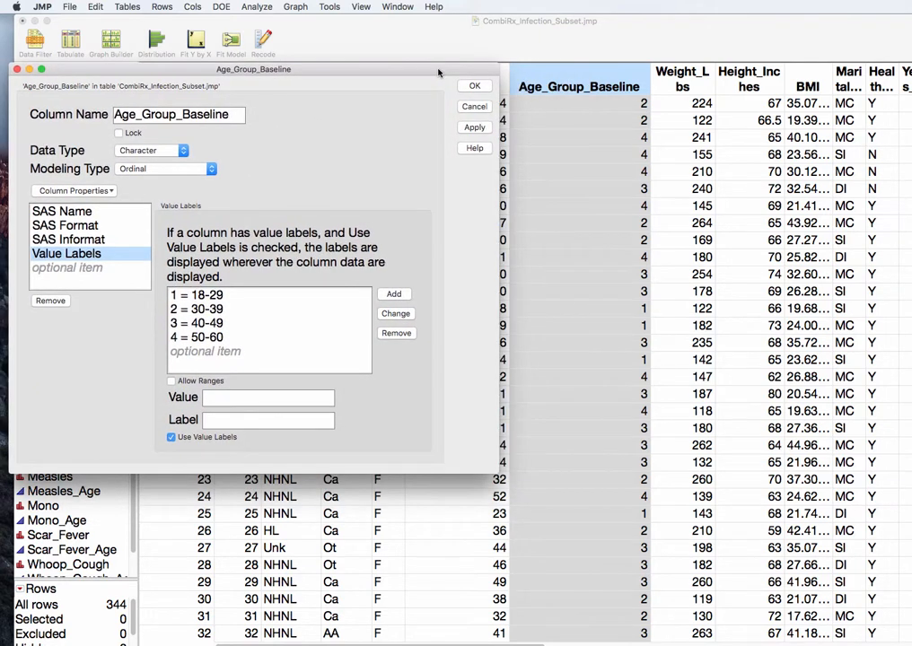
left_click(473, 132)
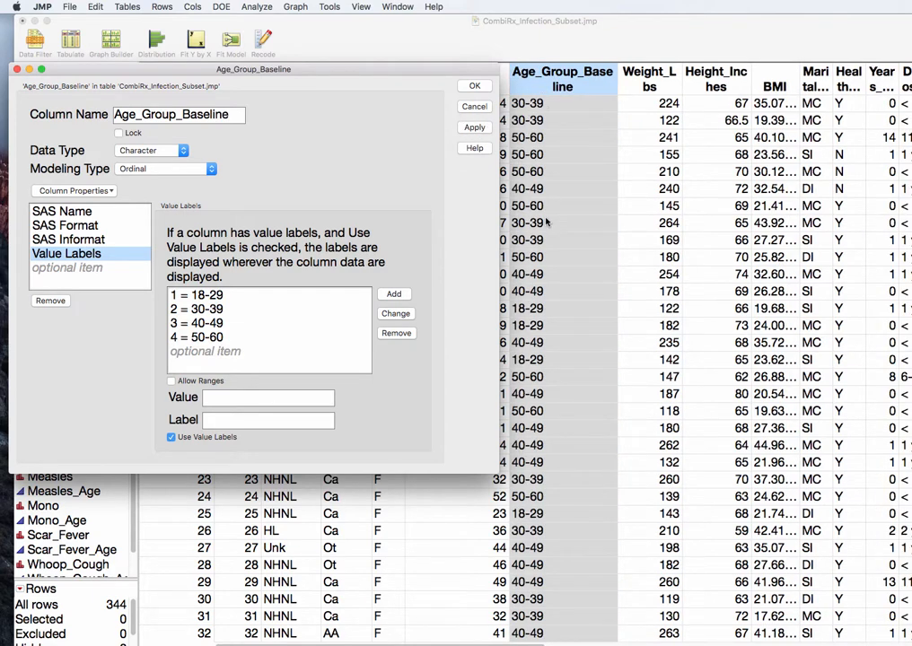
left_click(481, 89)
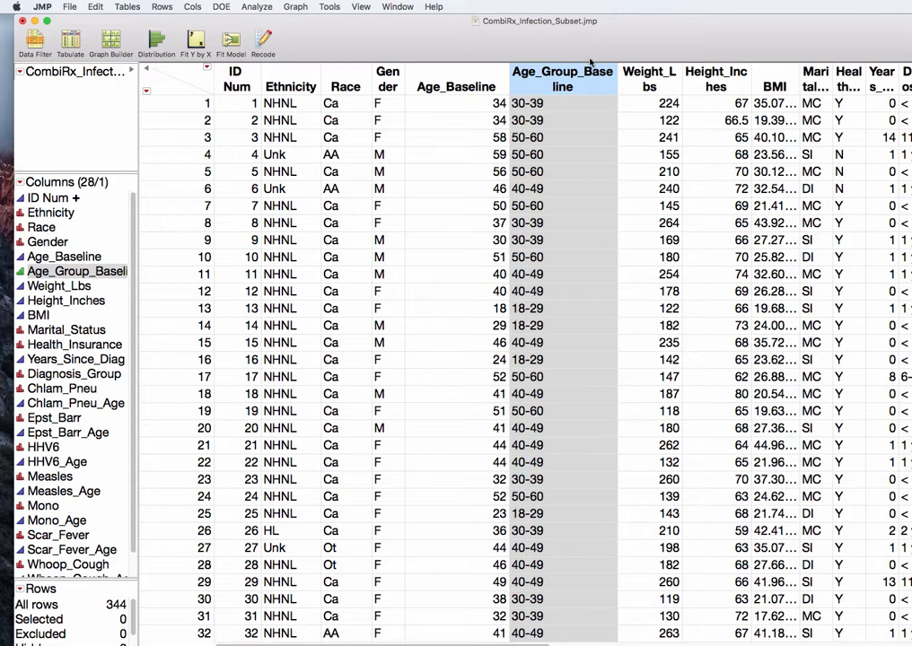
Widen the Gender column in the data table and run a Distribution analysis with Gender as the Y column
left_click_drag(405, 75, 430, 76)
left_click(420, 76)
left_click(254, 8)
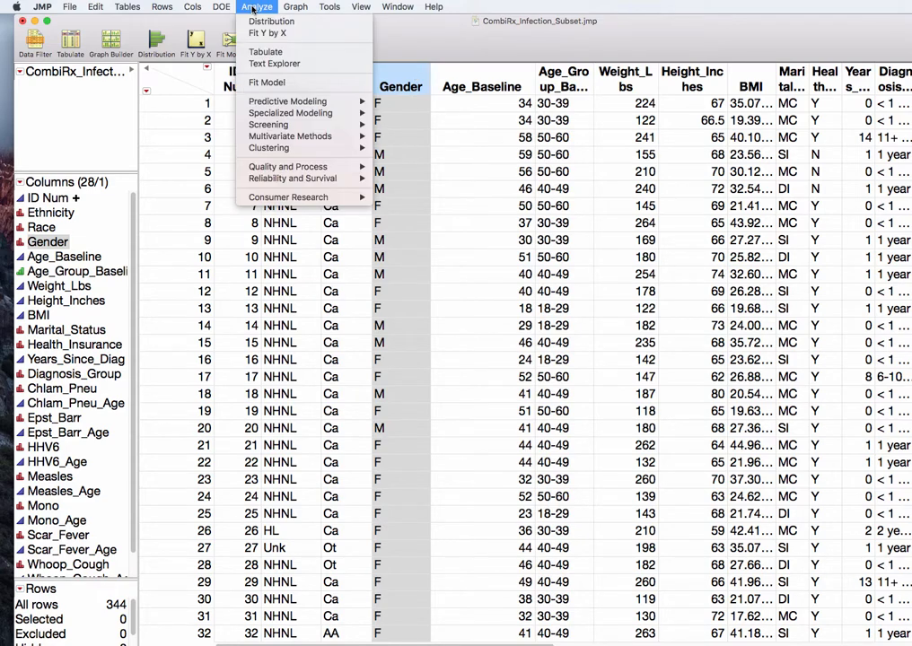
left_click(269, 21)
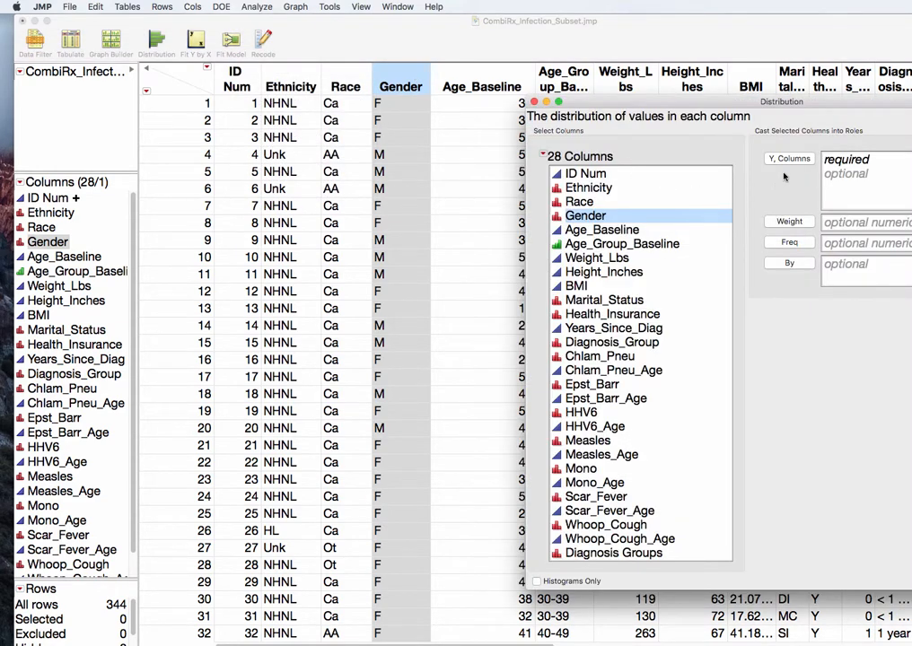
left_click(787, 159)
left_click_drag(778, 105, 597, 108)
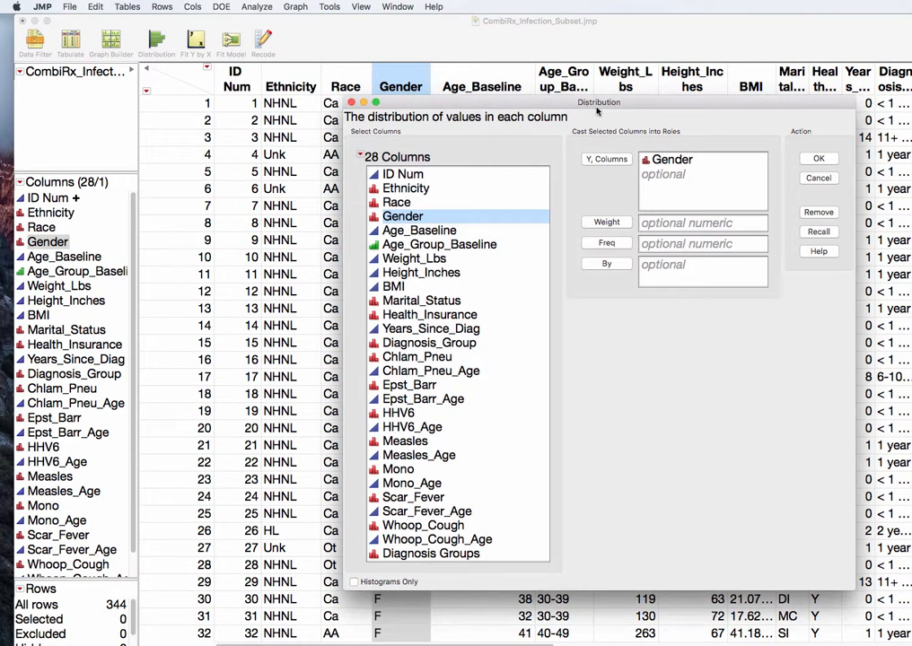
left_click(818, 159)
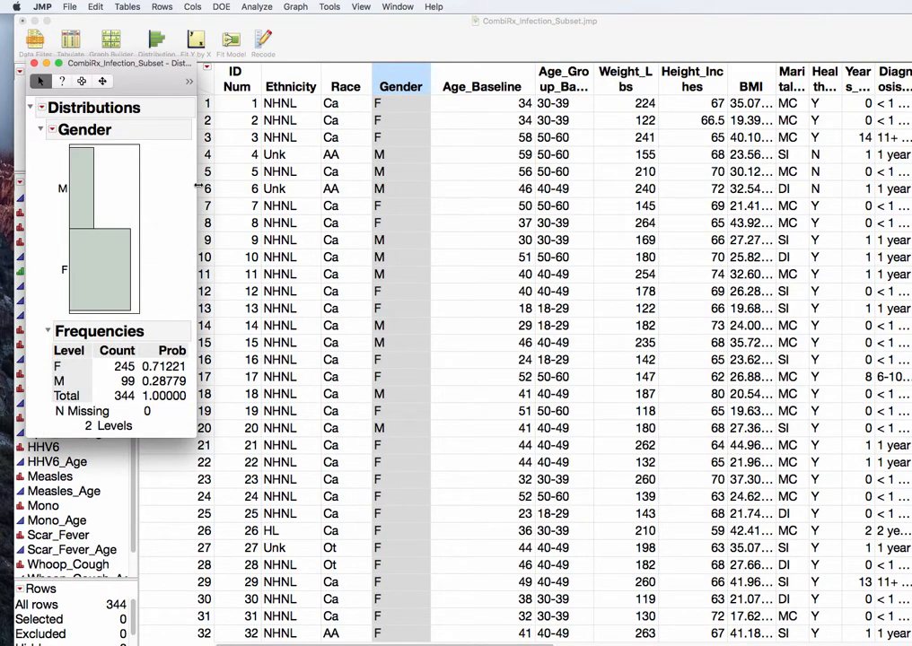
Add a Test Probabilities section to the Gender distribution report
left_click_drag(118, 64, 251, 37)
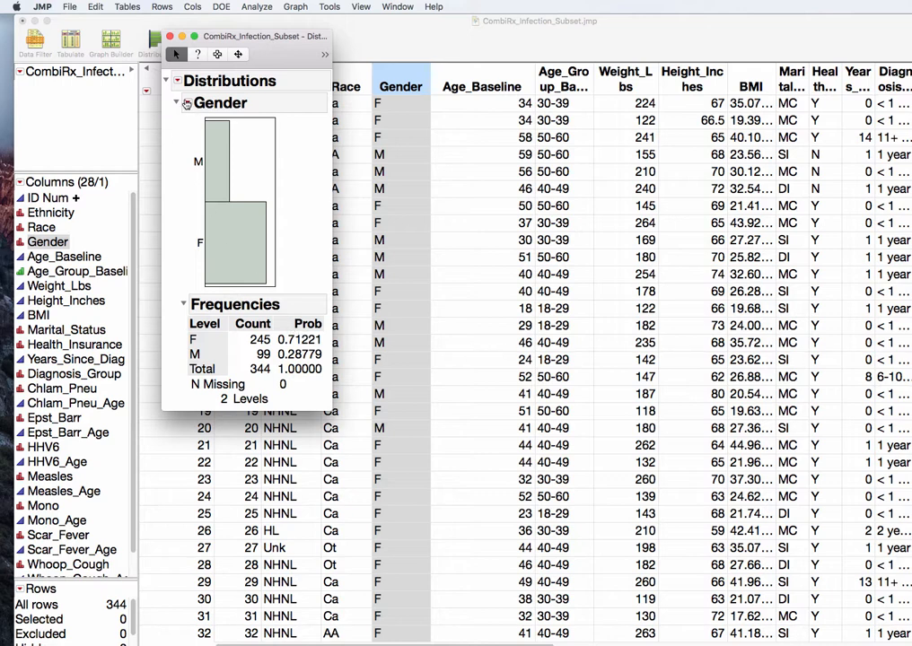
left_click(187, 104)
left_click(186, 105)
left_click(186, 104)
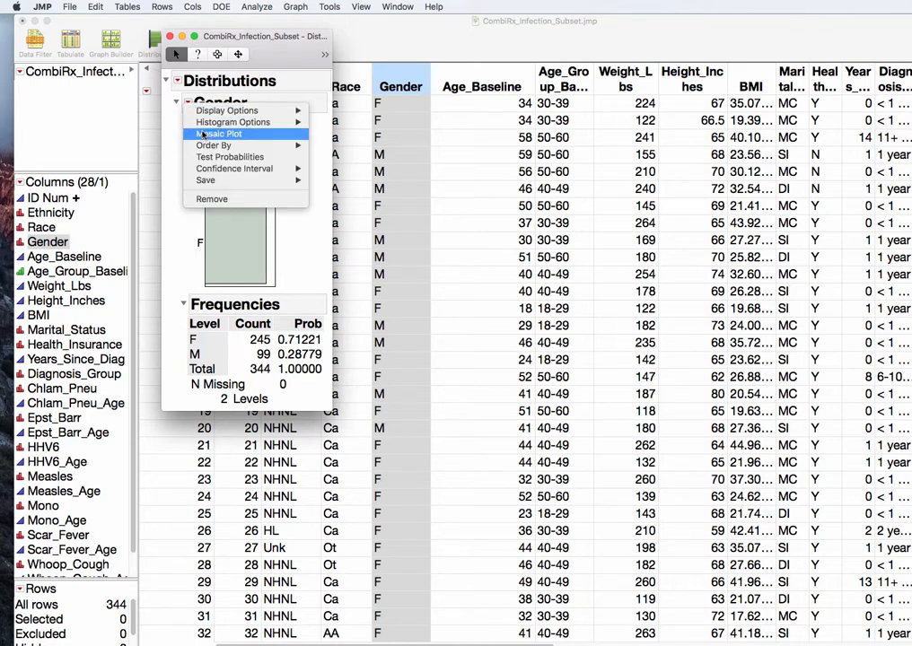
left_click(215, 159)
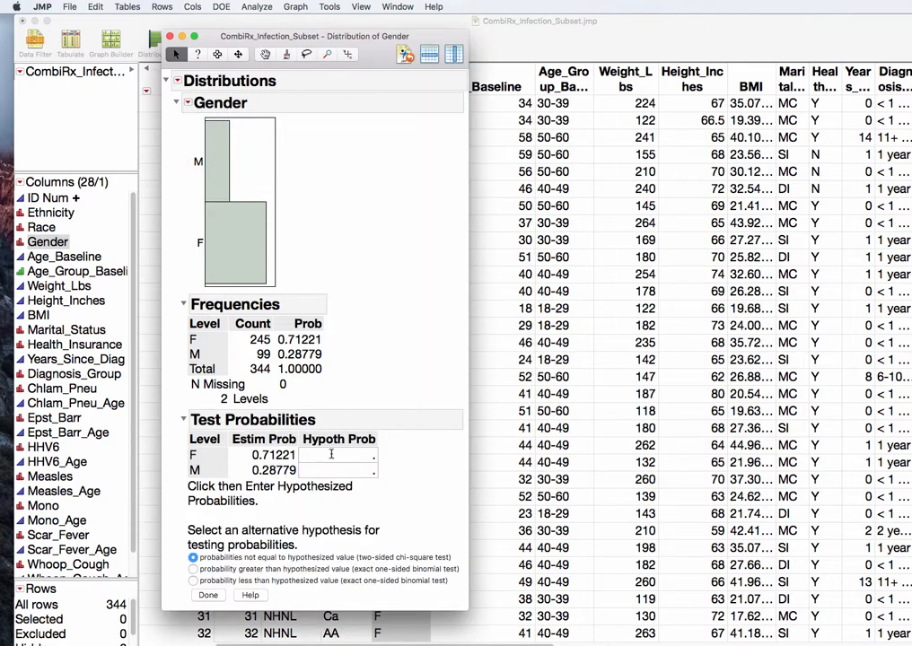
Run the two-sided chi-square test on Gender with a hypothesized probability of 0.70 for level F
left_click(331, 455)
type("0.")
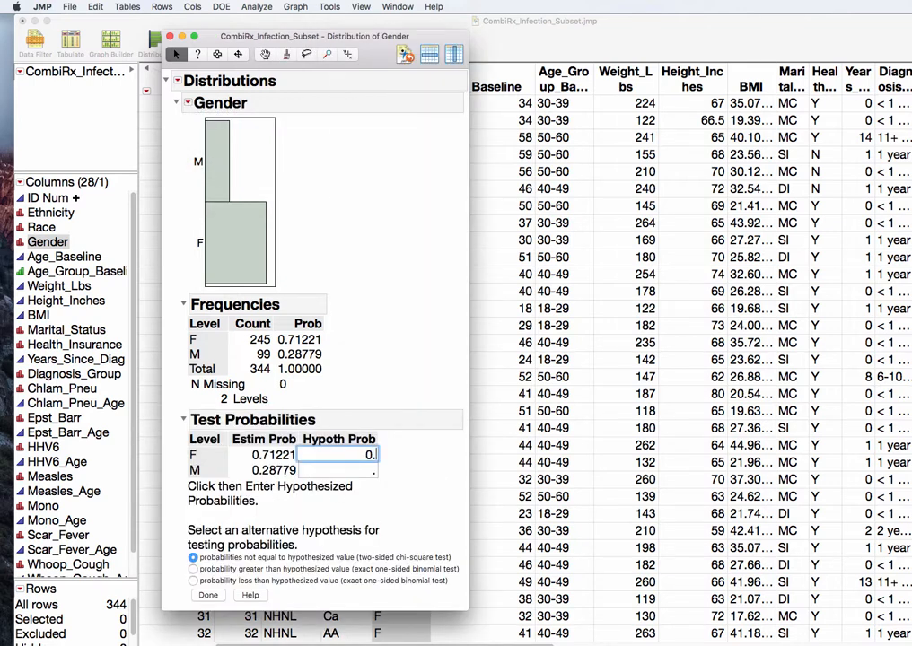
type("70")
left_click(412, 460)
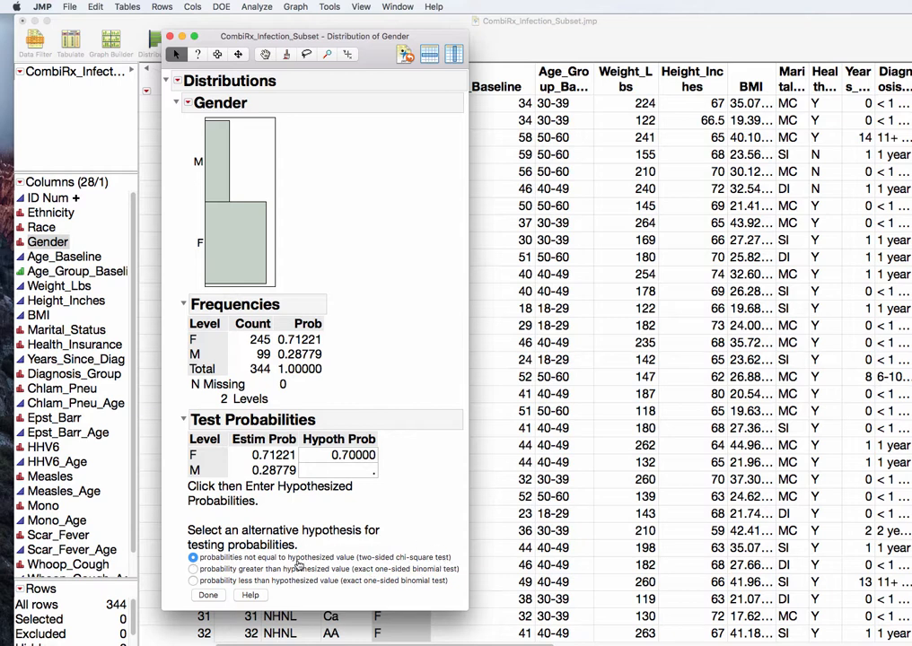
left_click(208, 595)
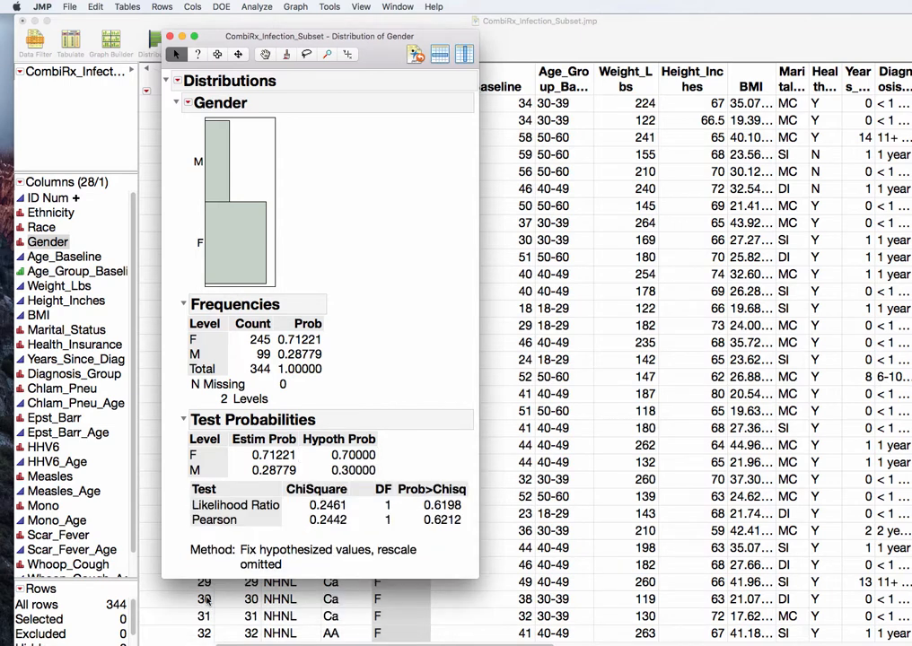
Enlarge the Gender report window and read the p-values of the likelihood ratio and Pearson chi-square tests
left_click_drag(478, 577, 589, 599)
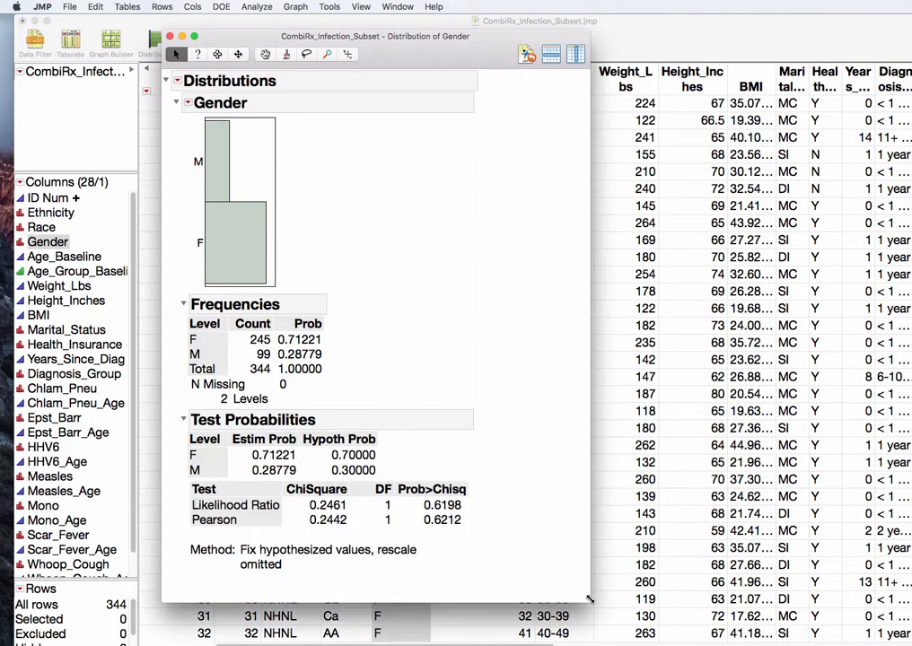
mouse_move(487, 500)
left_mouse_down()
mouse_move(305, 469)
mouse_move(194, 506)
mouse_move(504, 500)
mouse_move(482, 499)
mouse_move(493, 489)
mouse_move(473, 500)
mouse_move(496, 512)
mouse_move(484, 490)
mouse_move(482, 499)
left_mouse_up()
mouse_move(493, 500)
left_mouse_down()
mouse_move(478, 492)
mouse_move(401, 507)
mouse_move(508, 501)
mouse_move(468, 495)
left_mouse_up()
mouse_move(469, 497)
left_mouse_down()
mouse_move(409, 494)
mouse_move(524, 501)
mouse_move(466, 504)
left_mouse_up()
Add 0.95 confidence intervals to the Gender distribution, shrink its histogram, and widen the report window
left_click(189, 105)
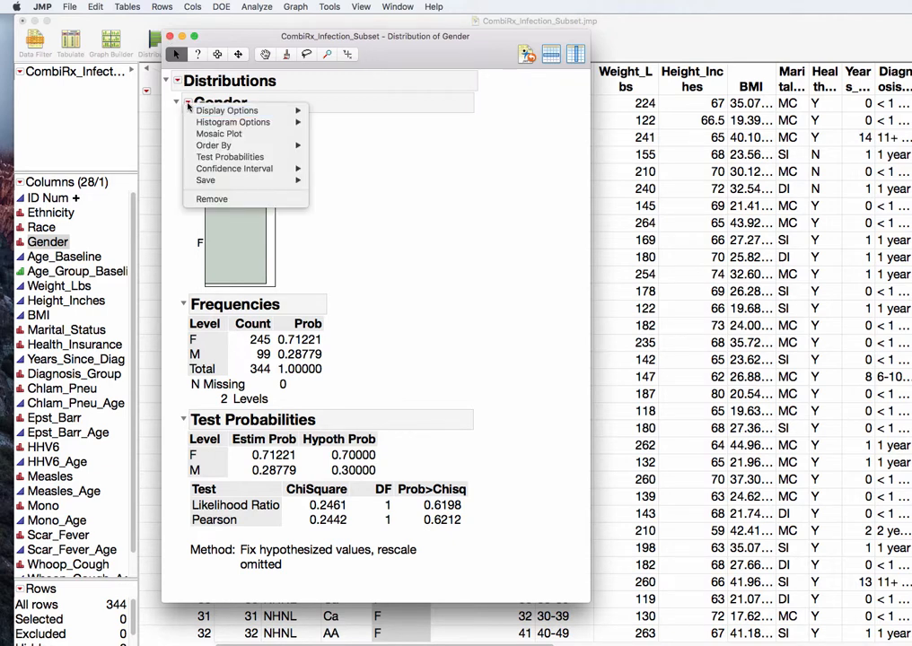
mouse_move(250, 171)
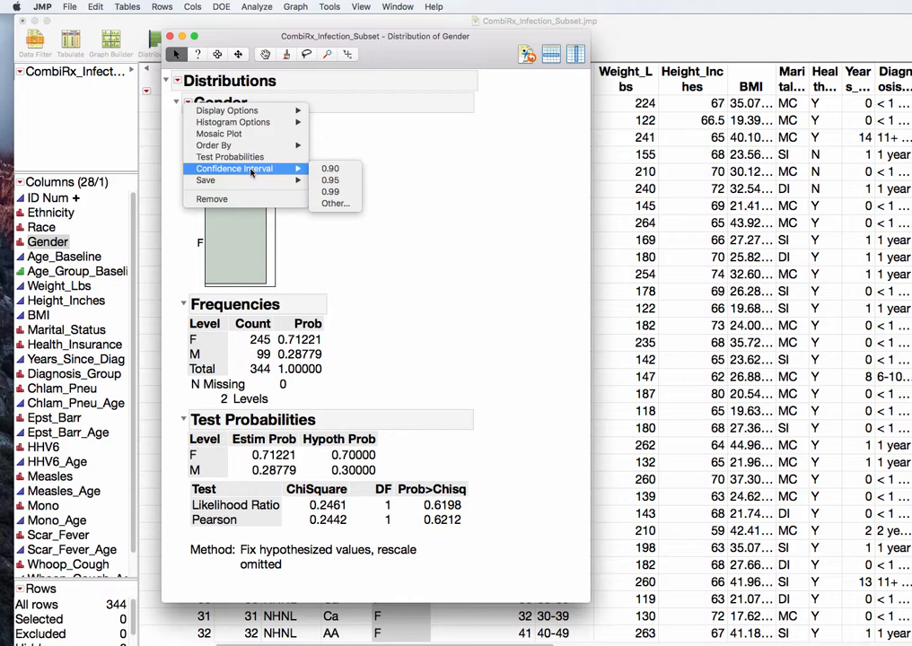
left_click(351, 181)
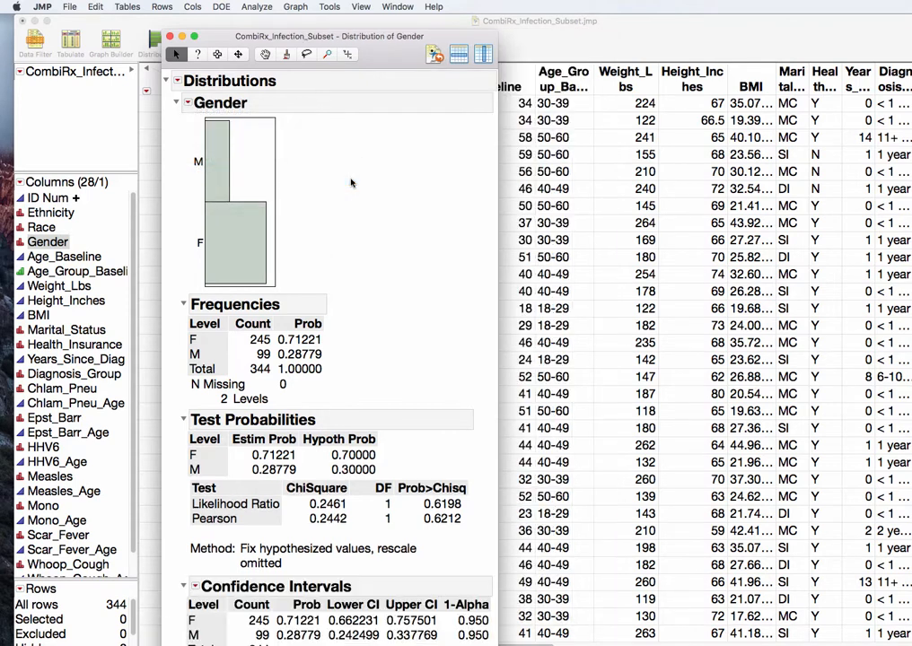
left_click_drag(257, 292, 224, 204)
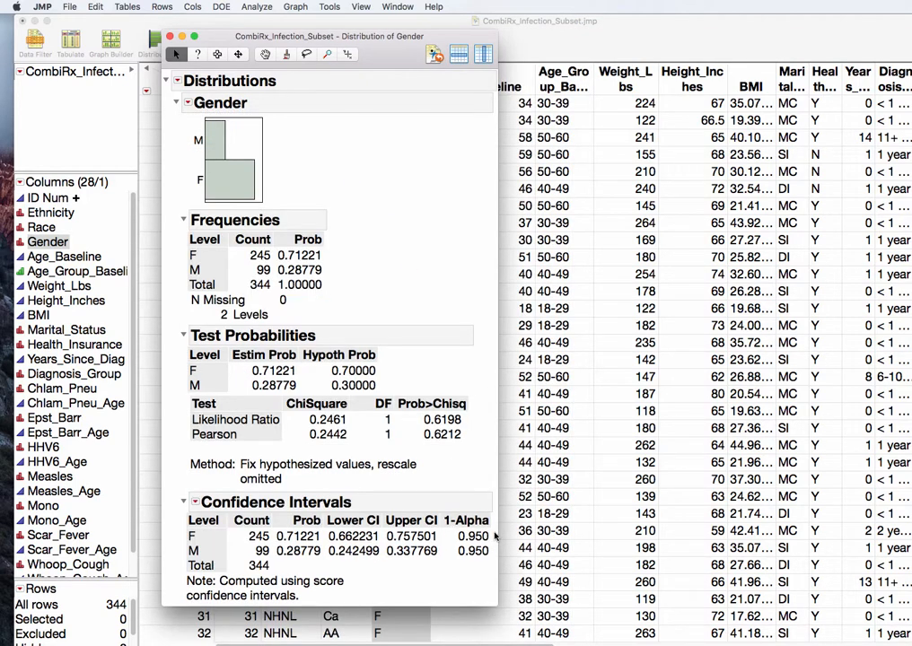
left_click_drag(498, 533, 616, 533)
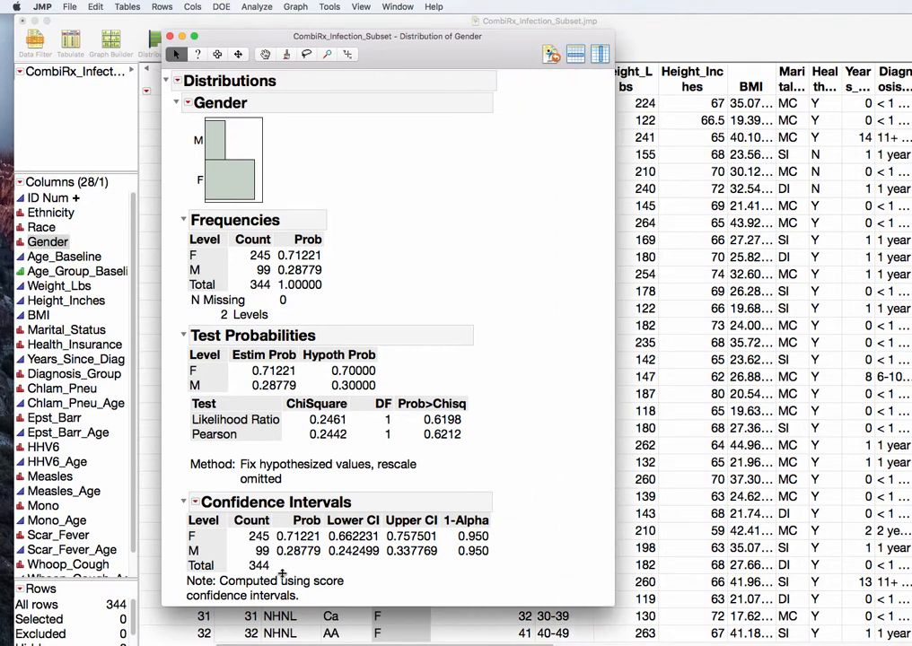